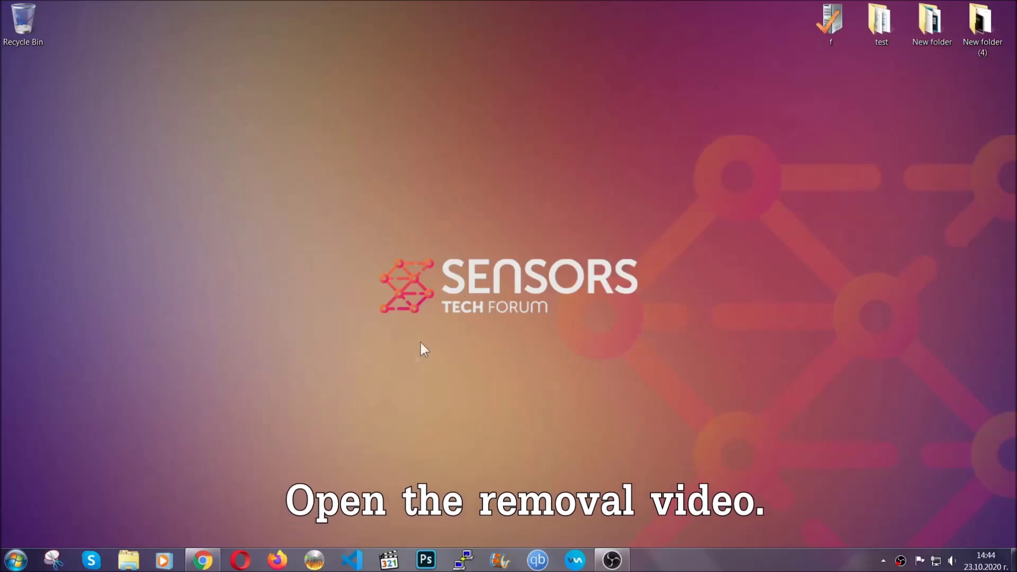
In Chrome, go to the ransomware removal video's description and launch the downloaded SpyHunter-Installer.exe.
left_click(203, 562)
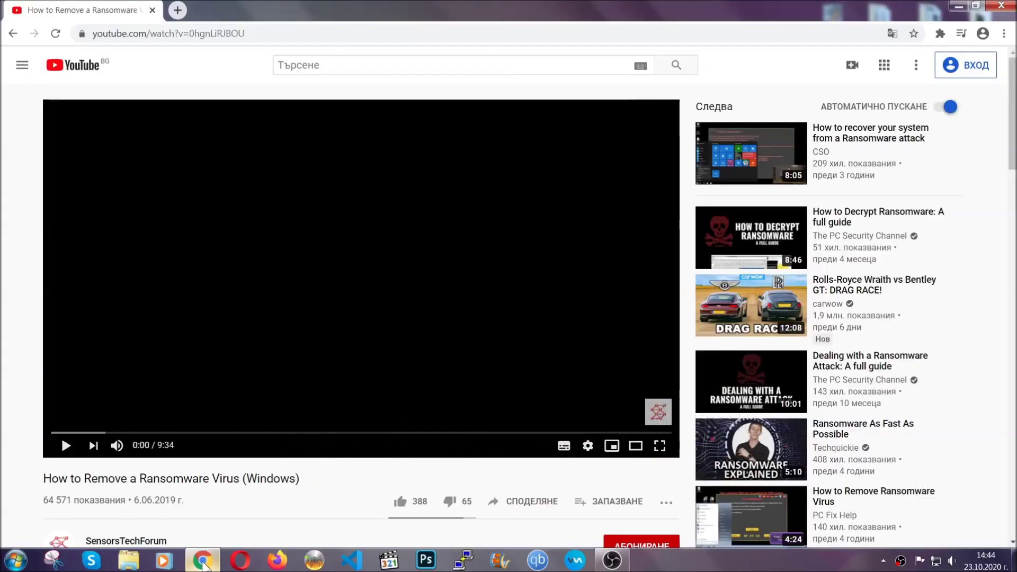
scroll(185, 430, "down", 3)
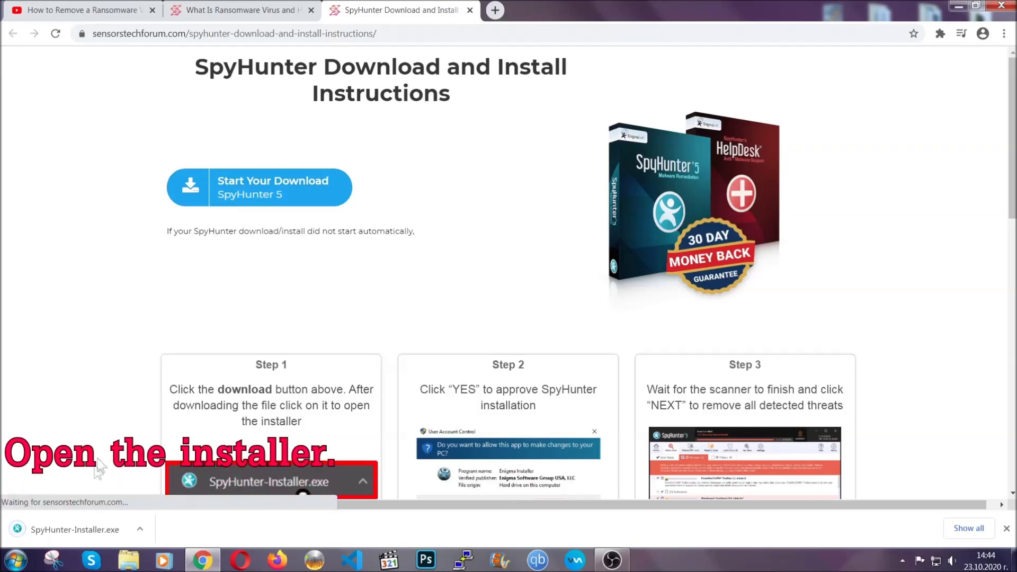
left_click(75, 531)
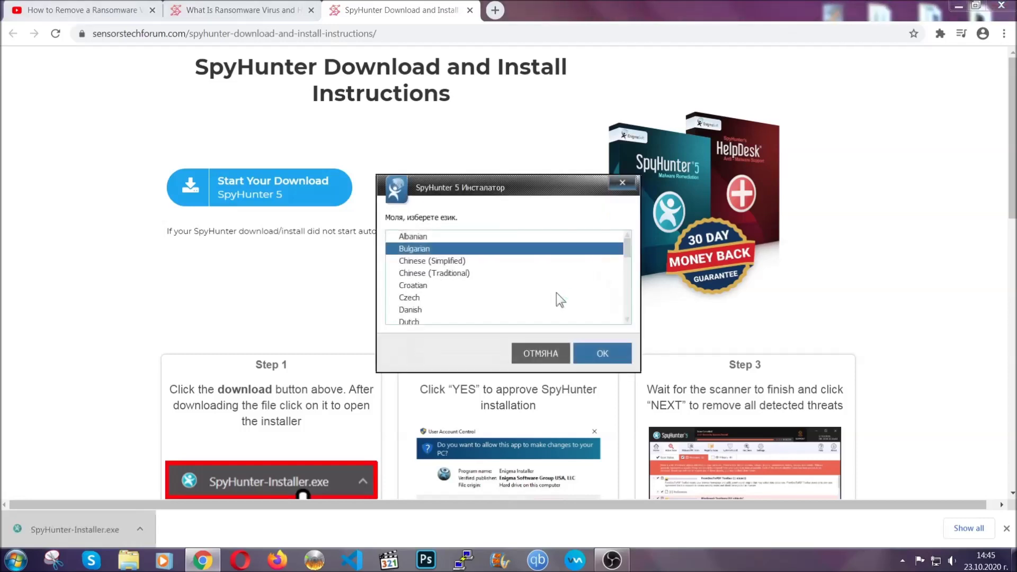
Install SpyHunter 5 in English with the EULA accepted, then close the finished installer.
scroll(524, 294, "down", 2)
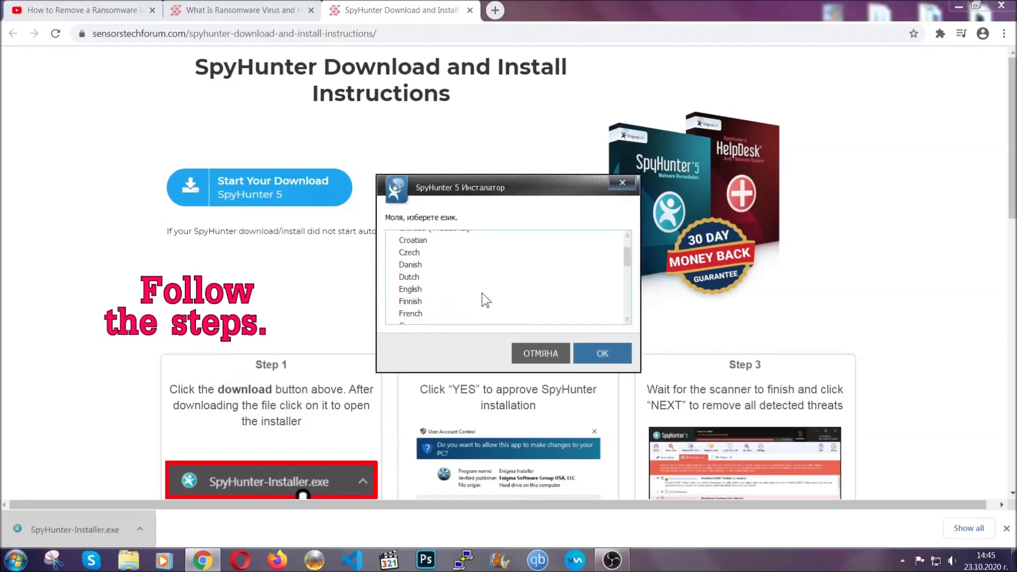
left_click(479, 291)
left_click(595, 353)
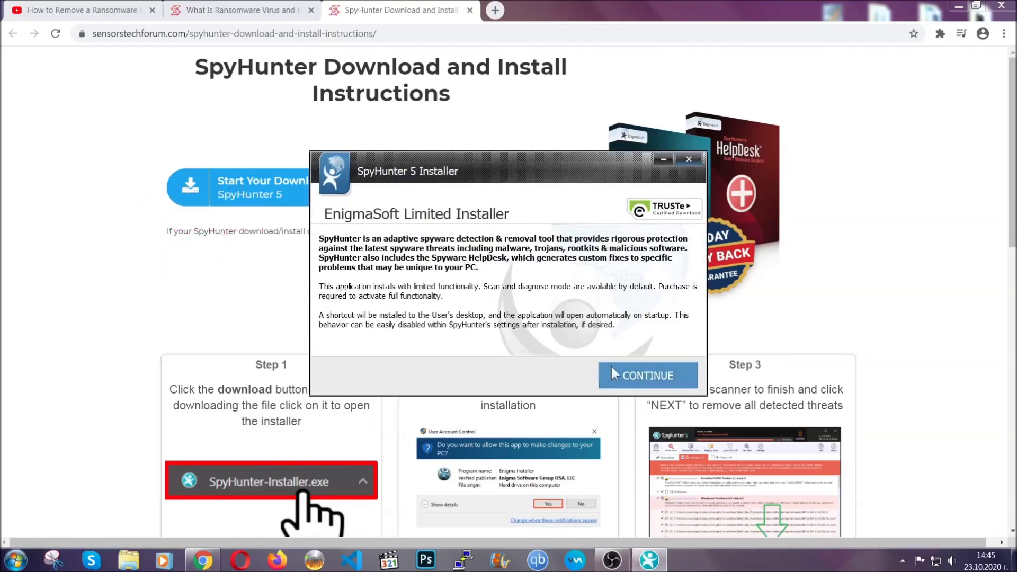
left_click(613, 370)
left_click(583, 343)
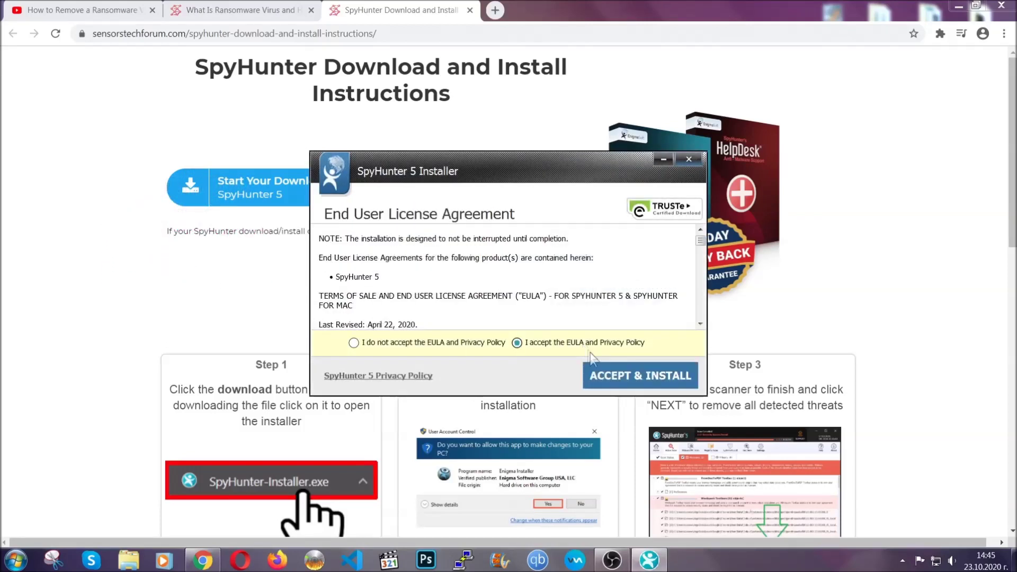
left_click(606, 374)
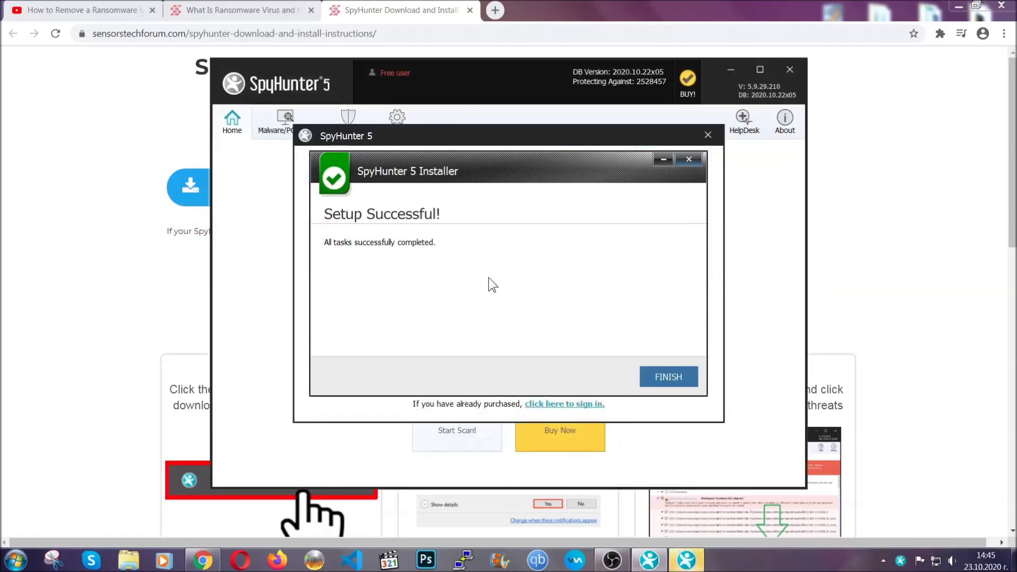
left_click(650, 378)
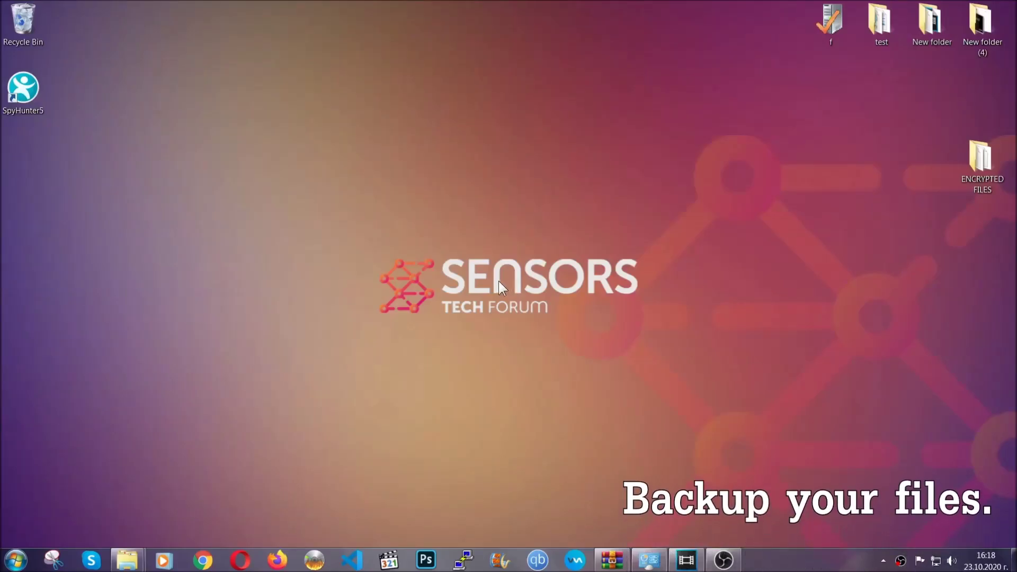
Copy the six .efji files from the ENCRYPTED FILES folder.
double_click(975, 163)
left_click_drag(384, 271, 794, 188)
right_click(794, 189)
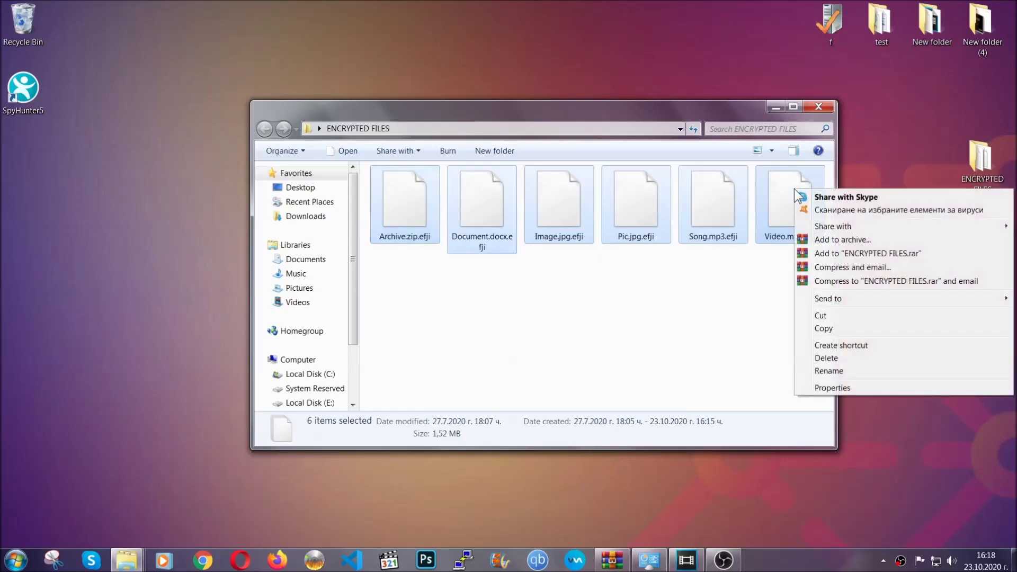
left_click(822, 330)
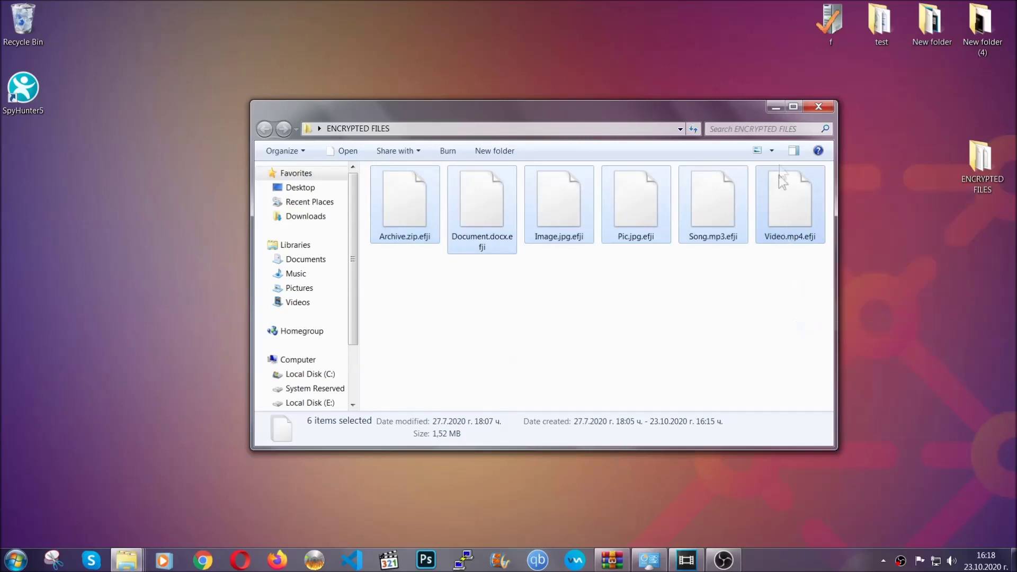
Paste the copied files onto FLASH DRIVE (H:) and close the drive window.
left_click(777, 107)
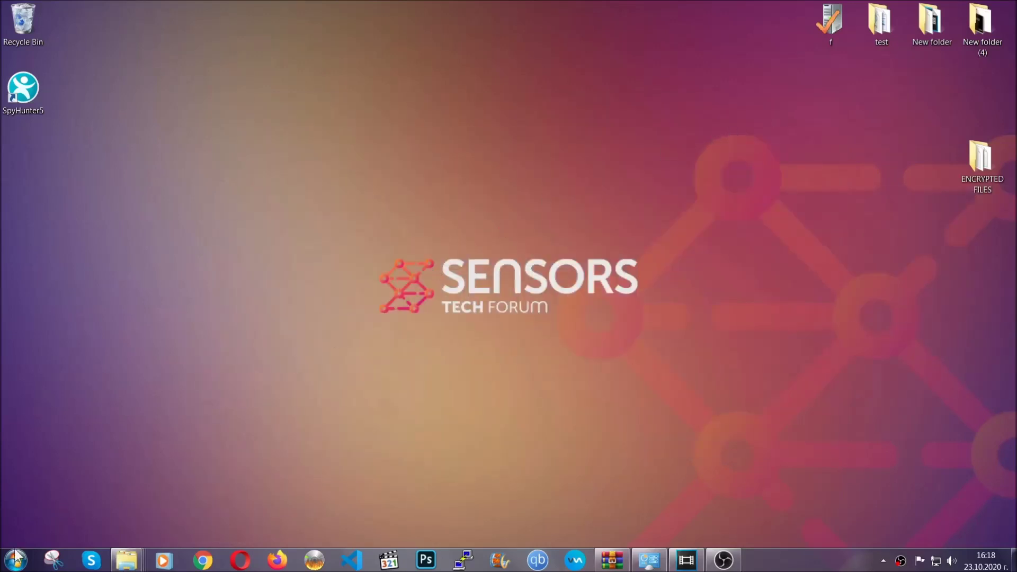
left_click(16, 559)
left_click(194, 397)
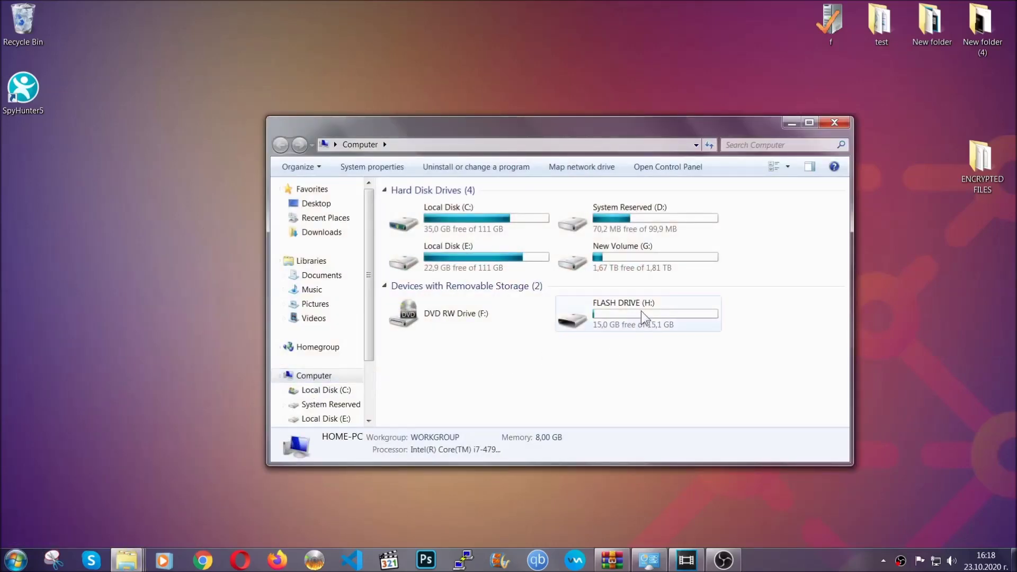
double_click(641, 311)
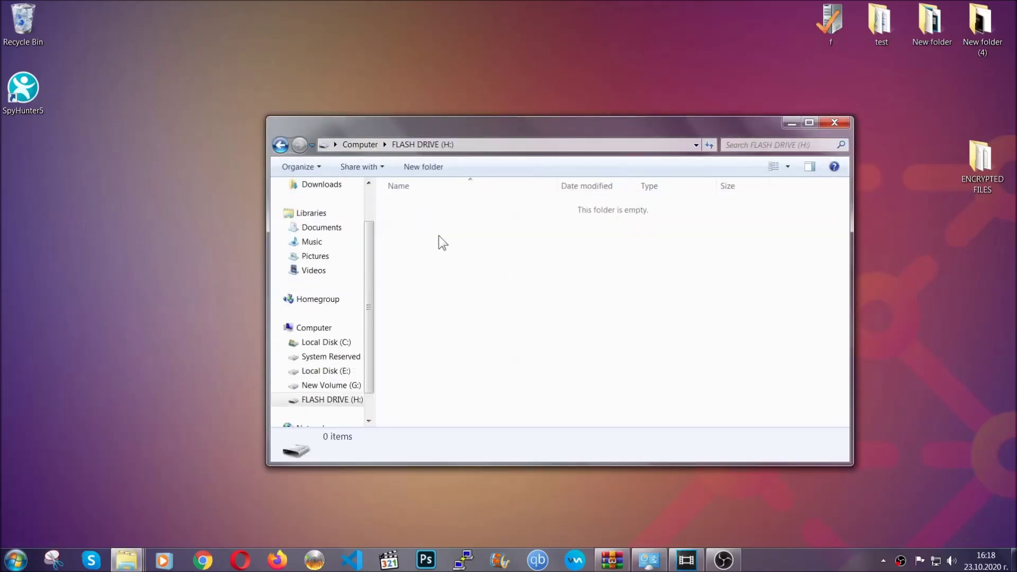
right_click(438, 237)
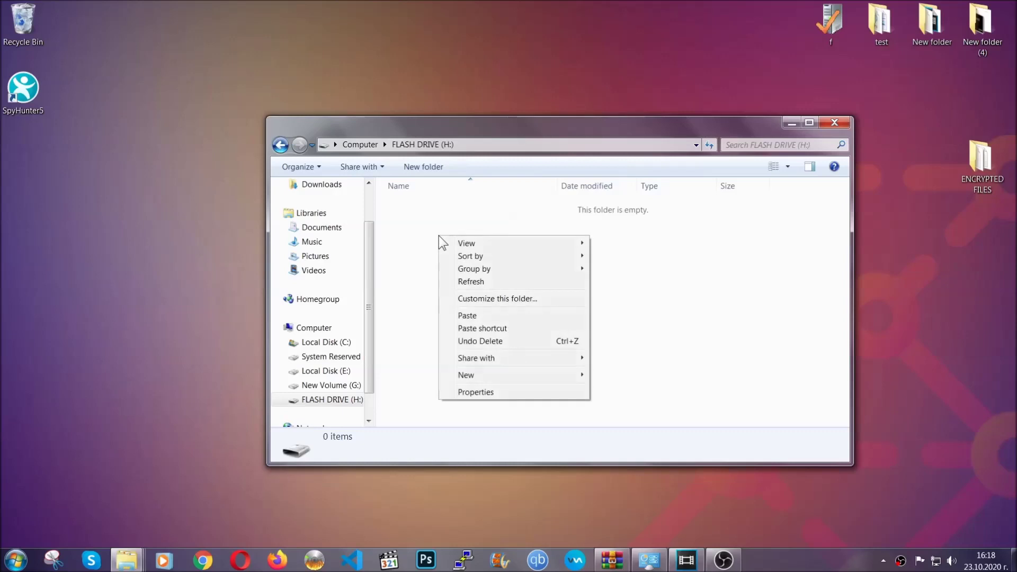
left_click(463, 316)
left_click(463, 317)
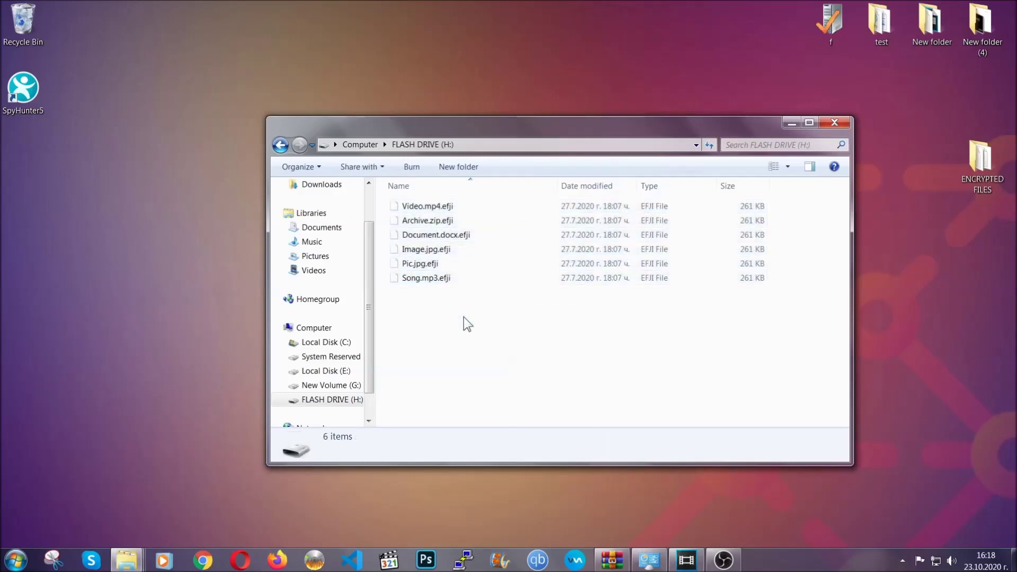
left_click(835, 123)
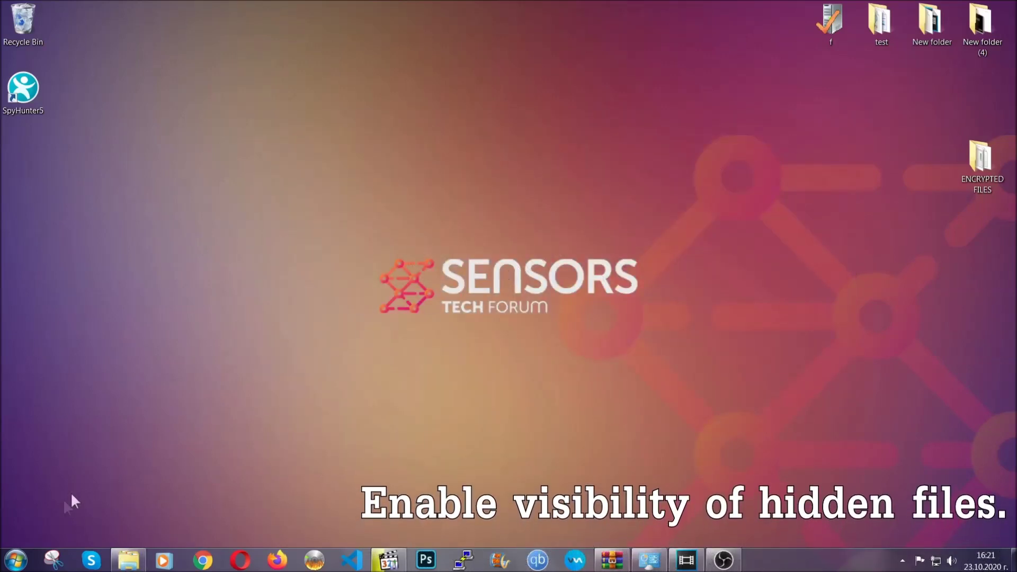
Search Start for 'show hidden files and folders' and apply 'Show hidden files, folders, and drives'.
left_click(16, 560)
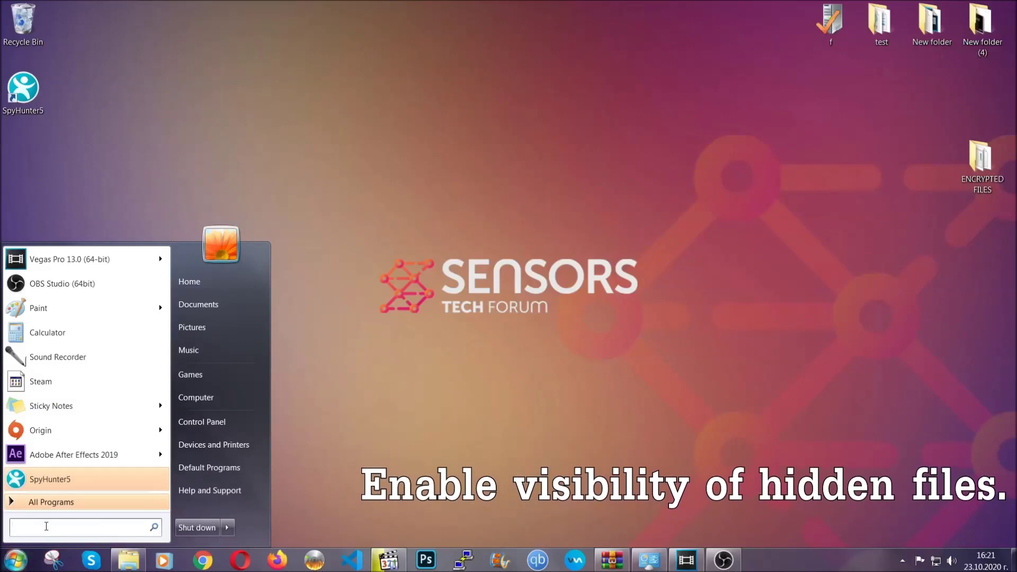
left_click(44, 526)
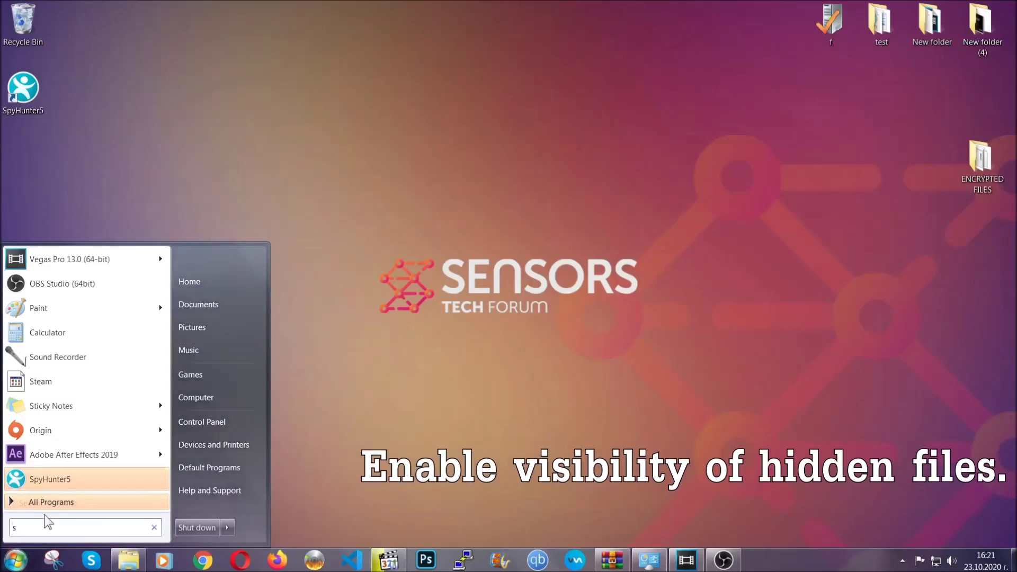
type("showh")
key("BackSpace")
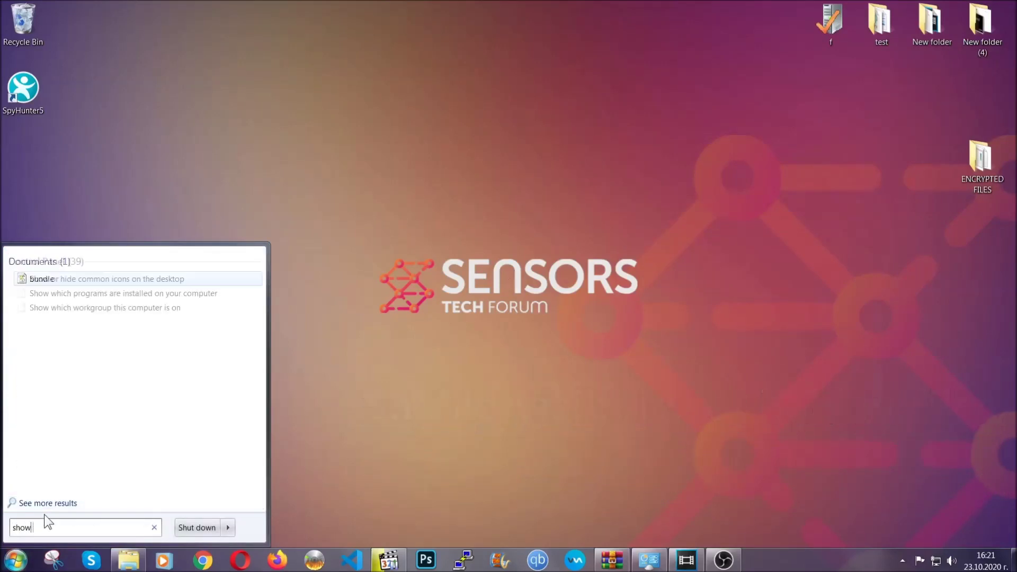
type("hidden files and folders")
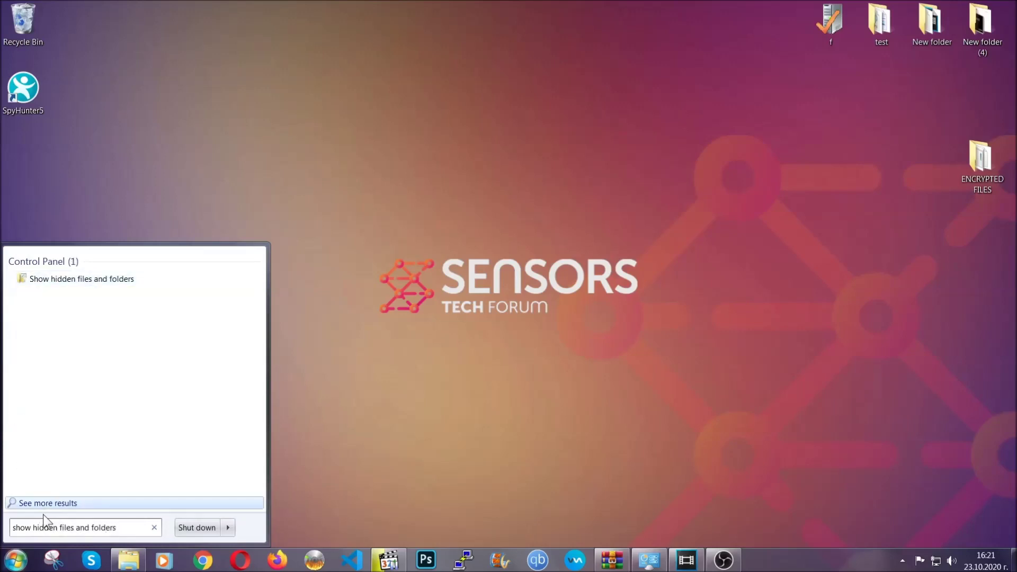
left_click(120, 282)
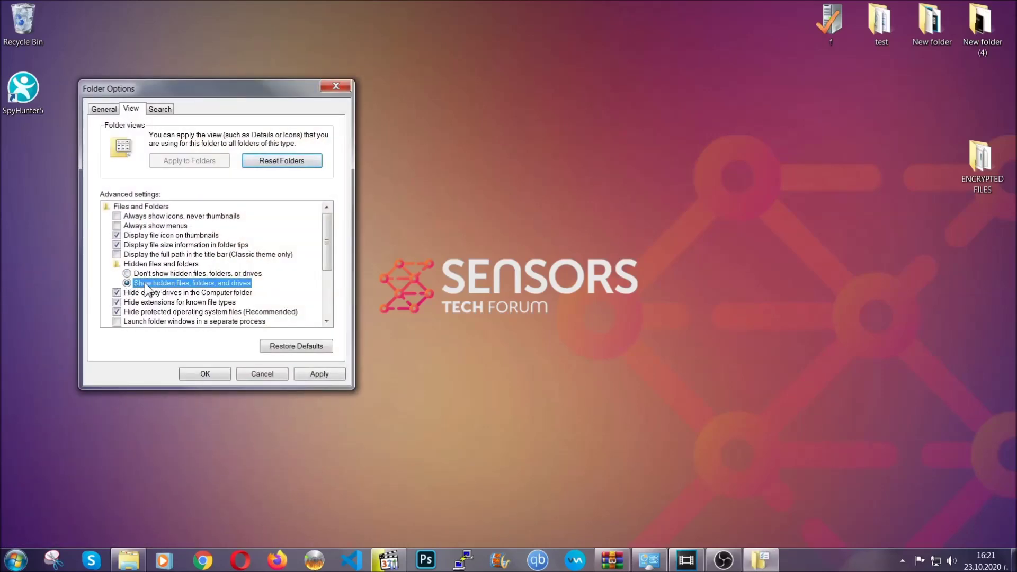
left_click(317, 375)
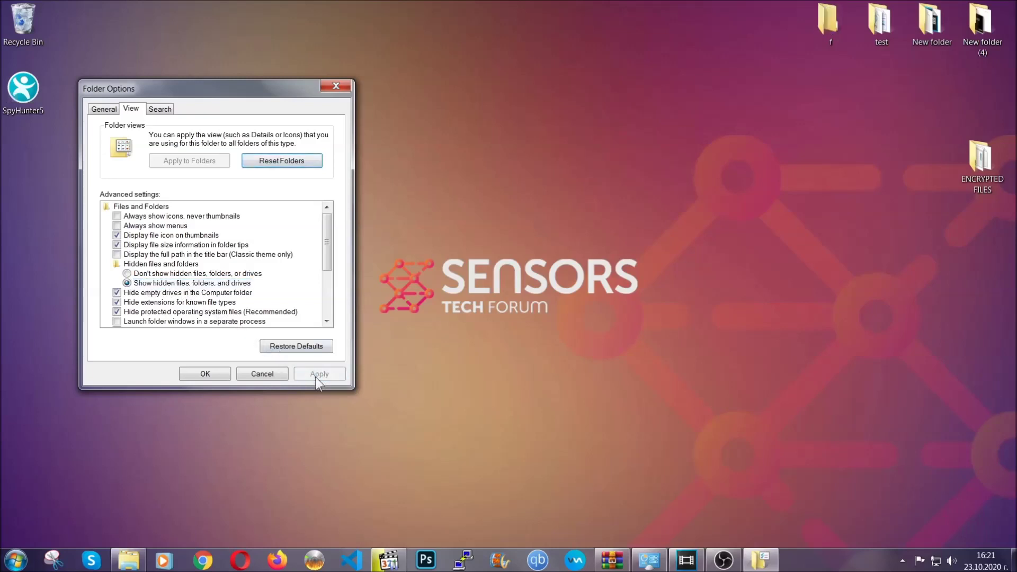
left_click(200, 374)
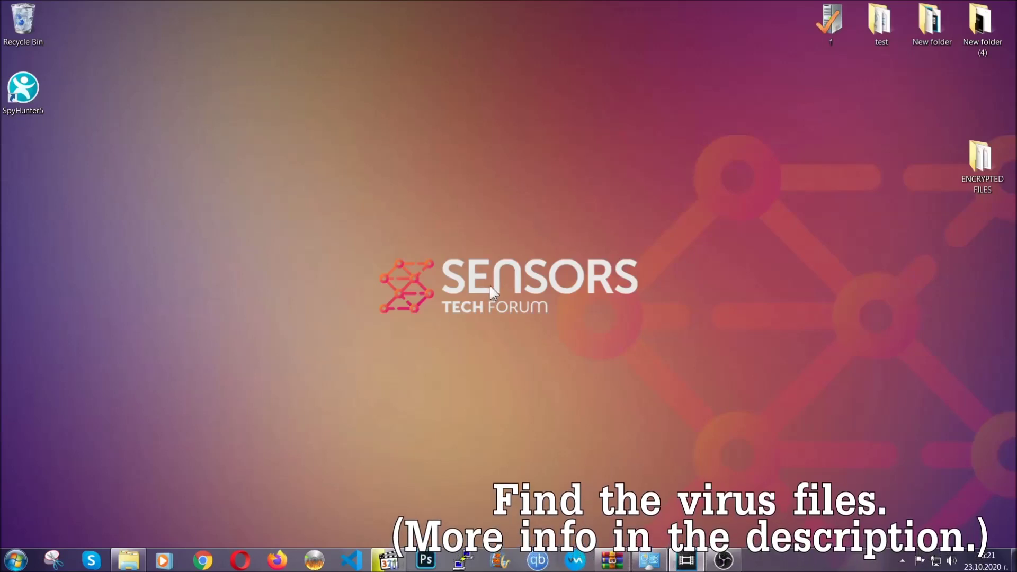
Search Computer for 'fileextension:exe Example Vir' and select the EXAMPLE VIRUS NAME result.
left_click(15, 560)
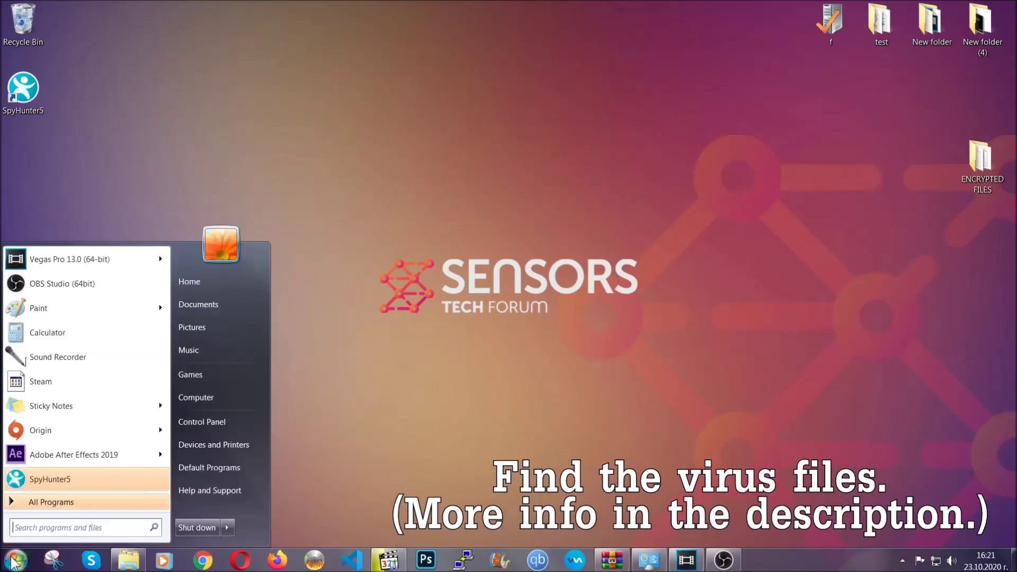
left_click(211, 397)
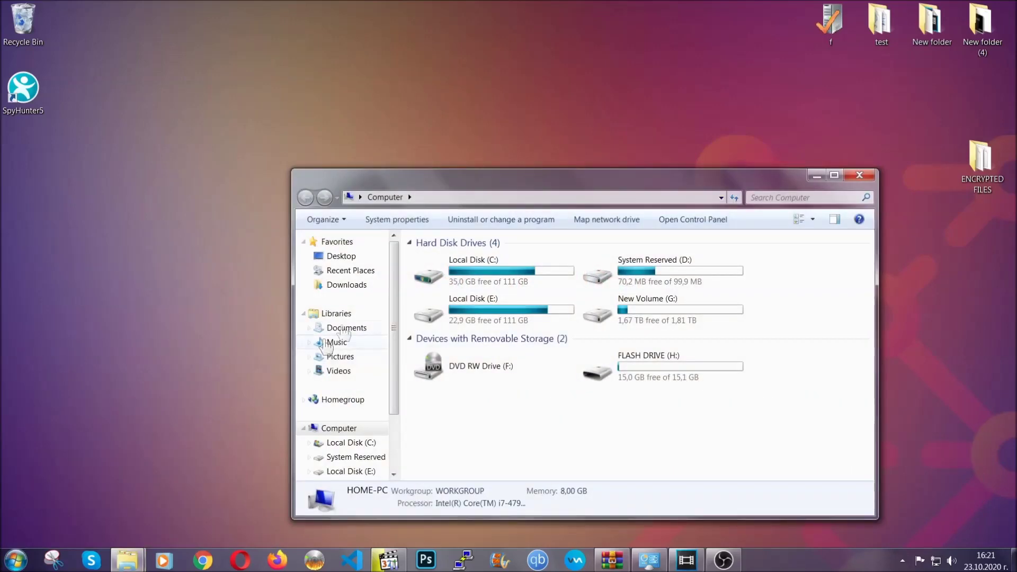
left_click_drag(554, 187, 488, 141)
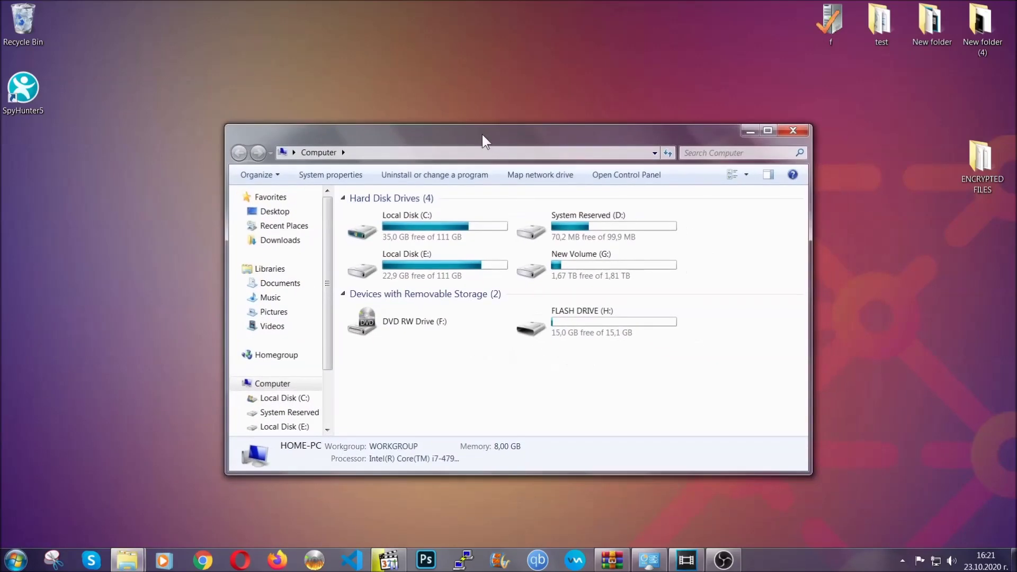
left_click(692, 152)
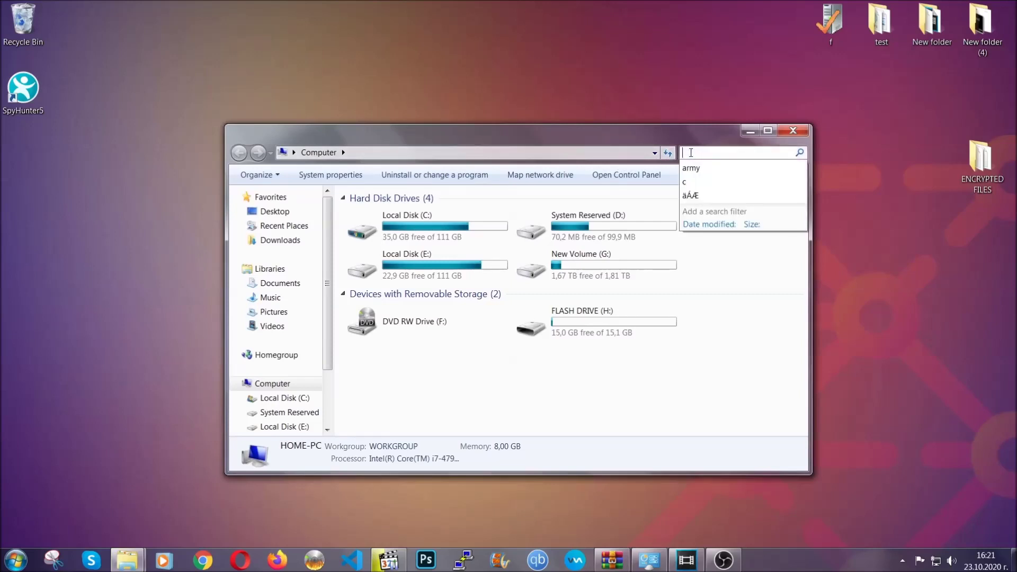
type("file")
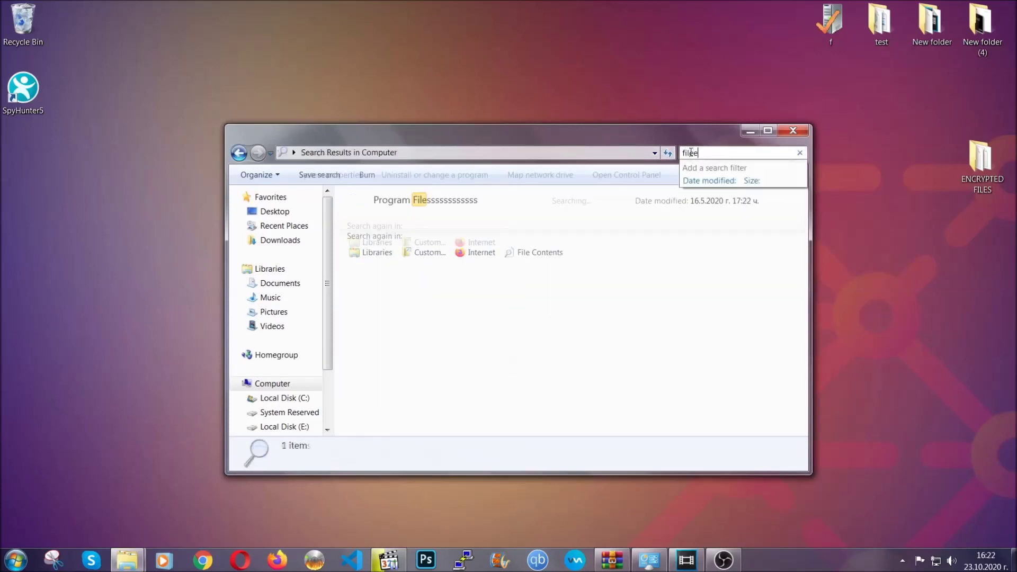
type("extension:exe ")
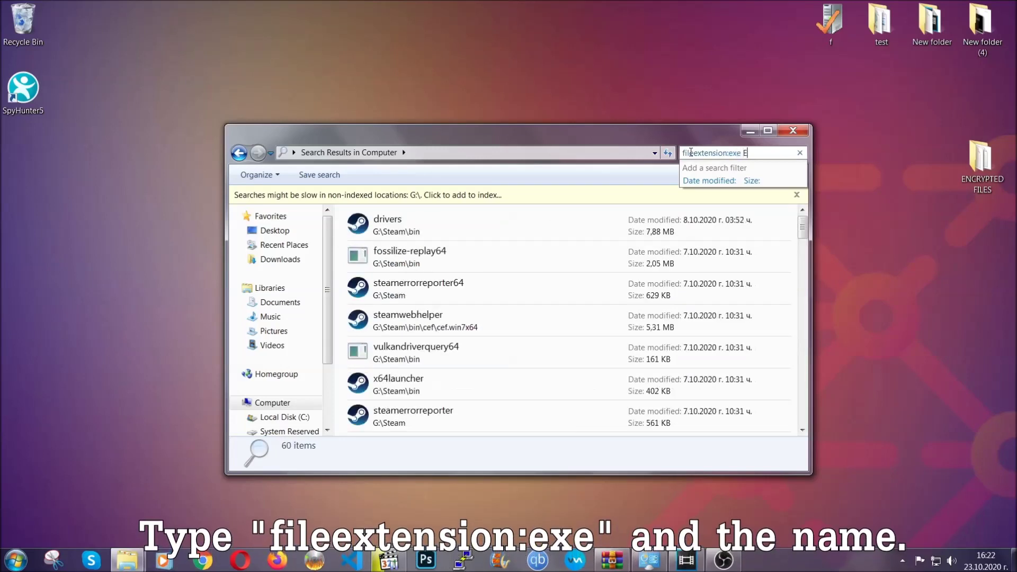
type("Example Virus Name")
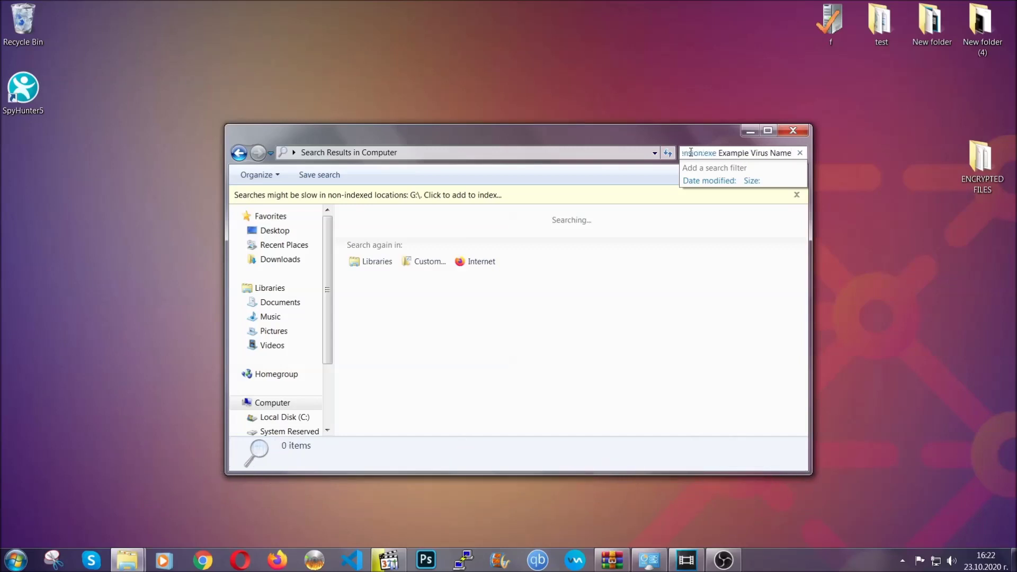
key("Return")
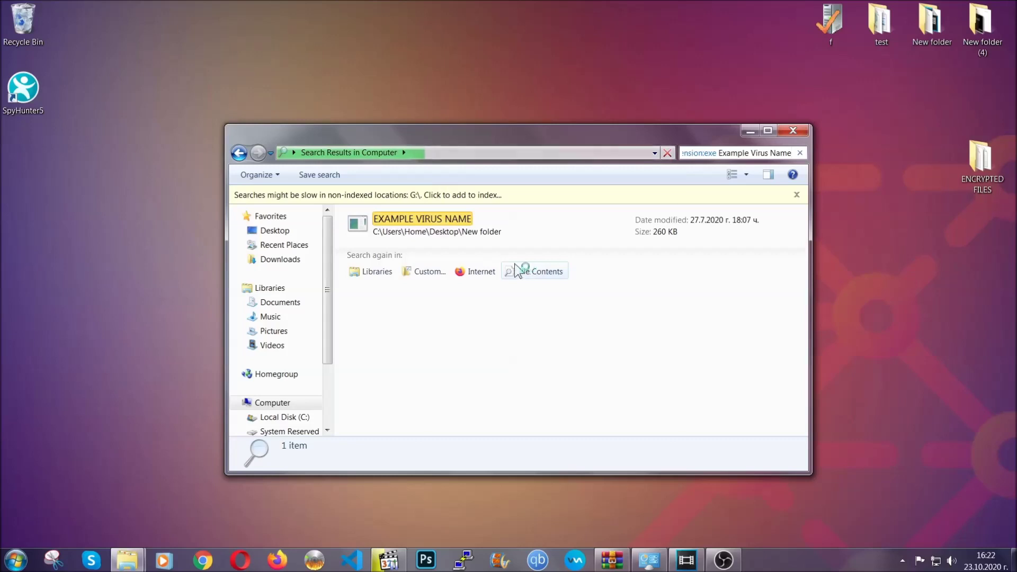
left_click(445, 216)
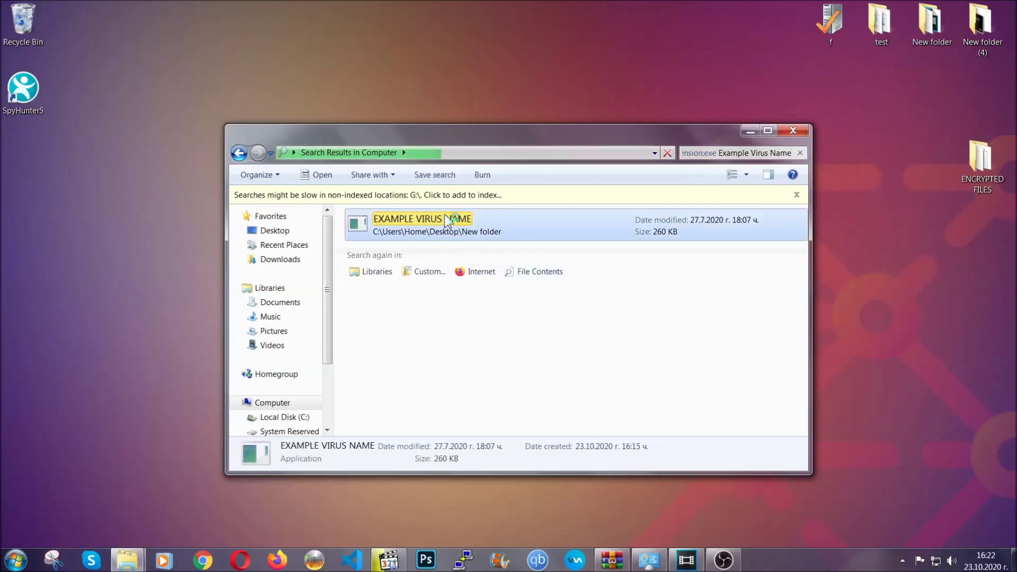
Delete EXAMPLE VIRUS NAME to the Recycle Bin and close the search window.
right_click(445, 217)
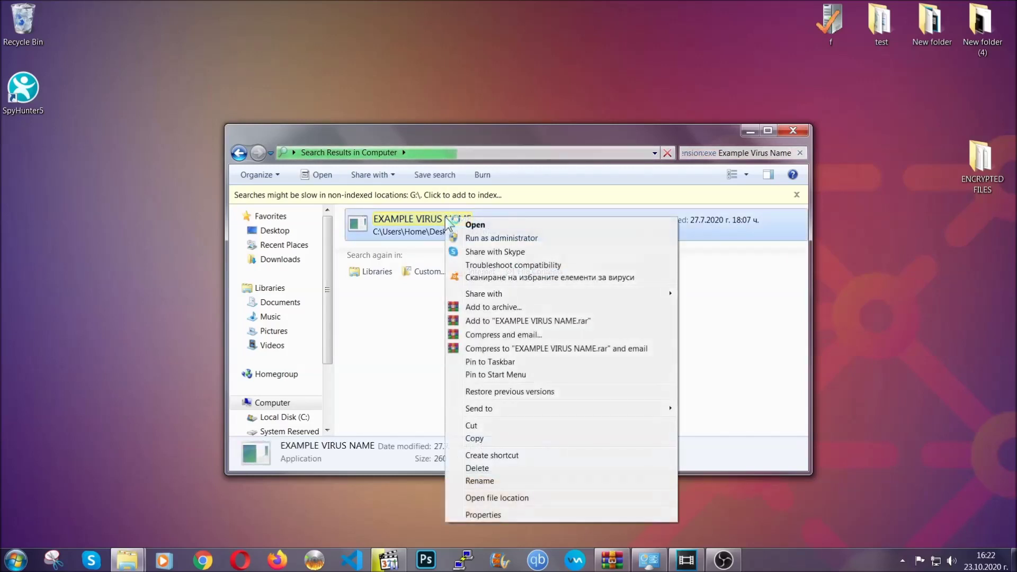
left_click(490, 469)
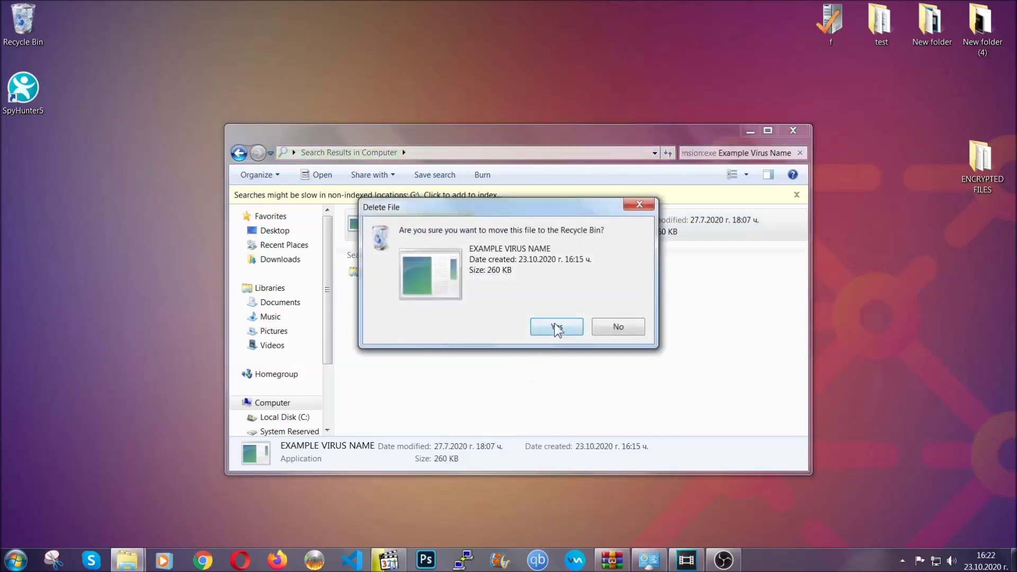
left_click(557, 329)
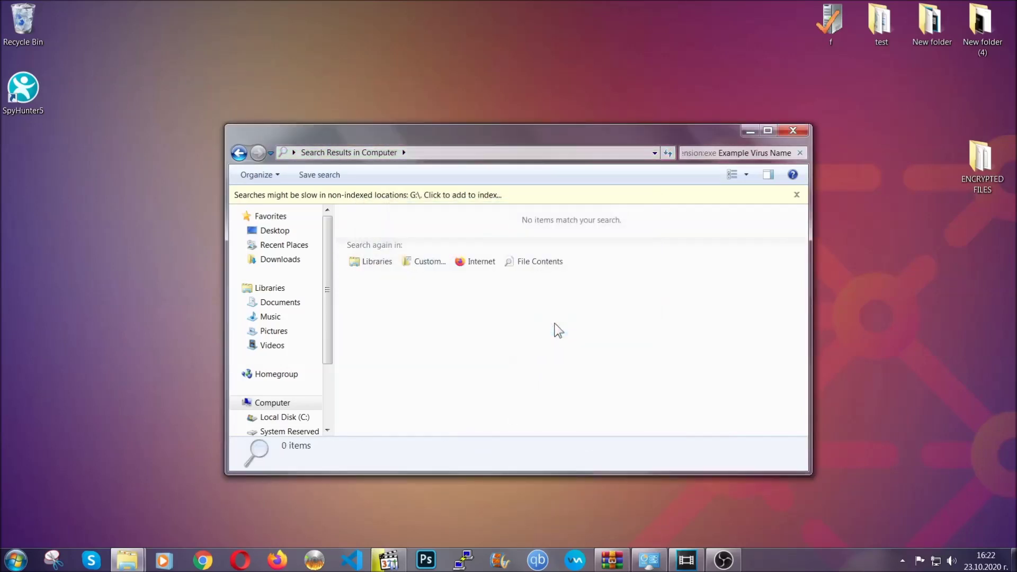
left_click(793, 130)
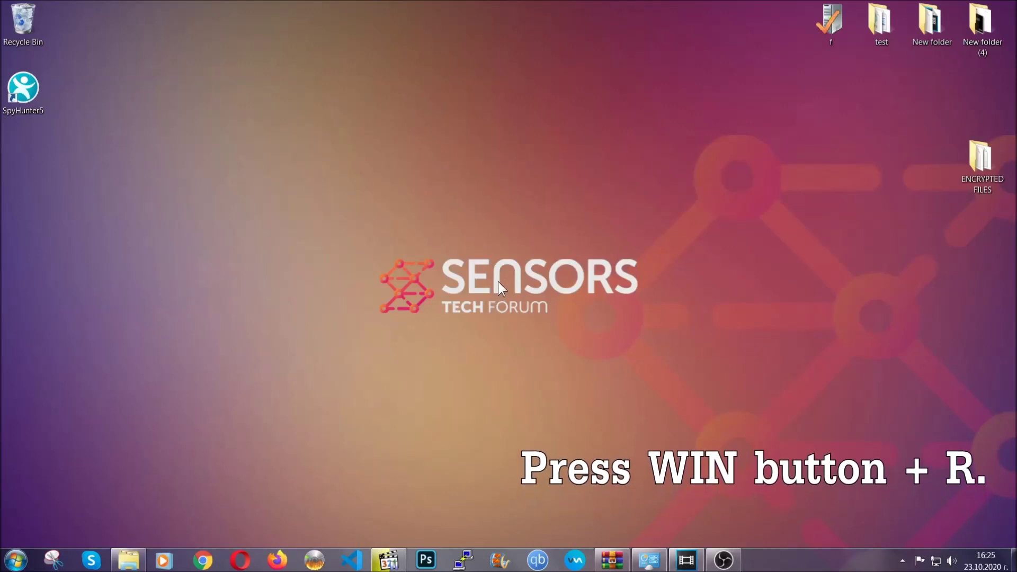
Launch Registry Editor by running REGEDIT from the Win+R Run box.
key("super+r")
left_click(111, 478)
key("BackSpace")
key("BackSpace")
key("BackSpace")
type("REGEDIT")
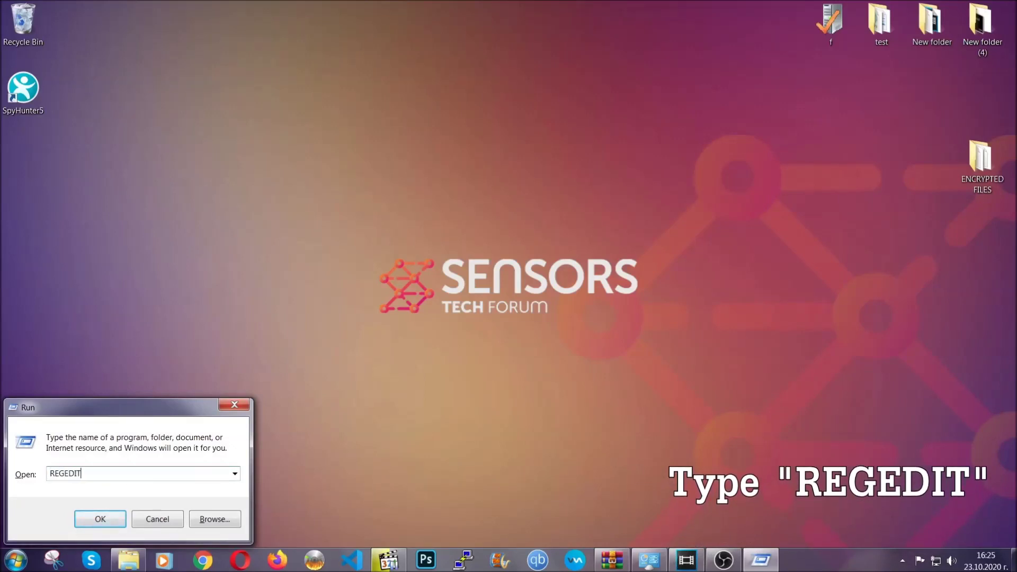
left_click(78, 522)
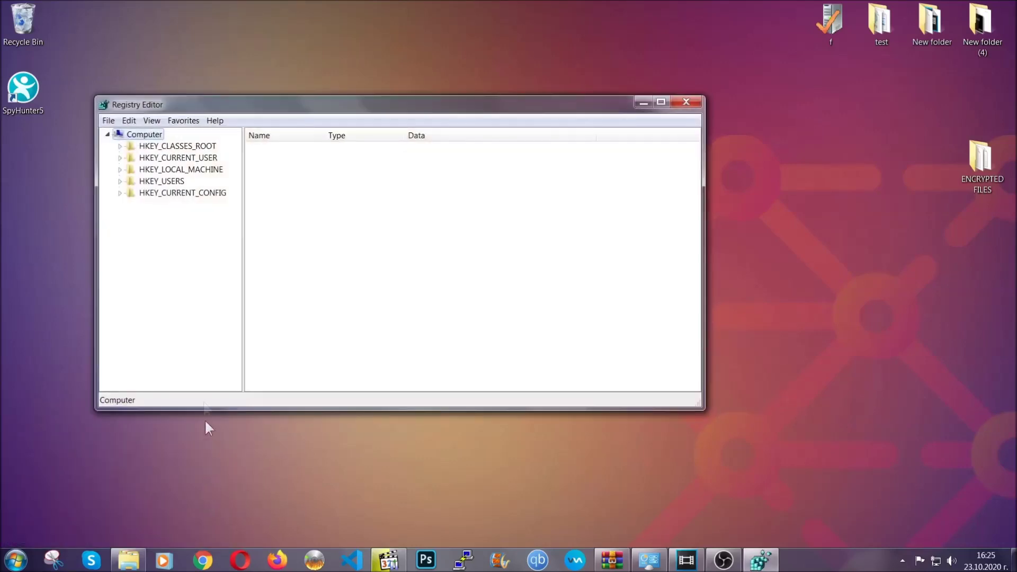
left_click(108, 121)
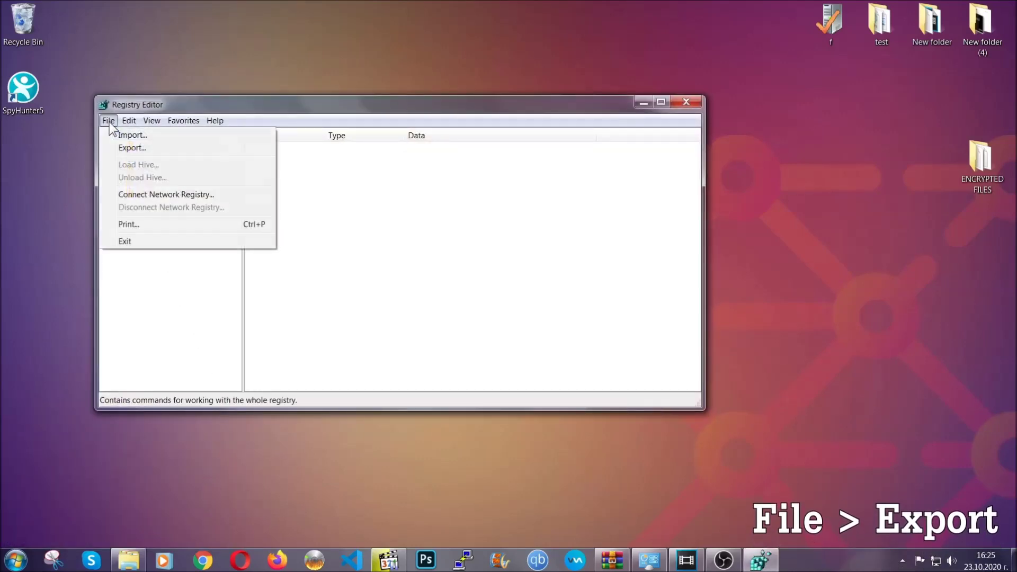
Export the entire registry to the Desktop as a file named BACKUP.
left_click(132, 147)
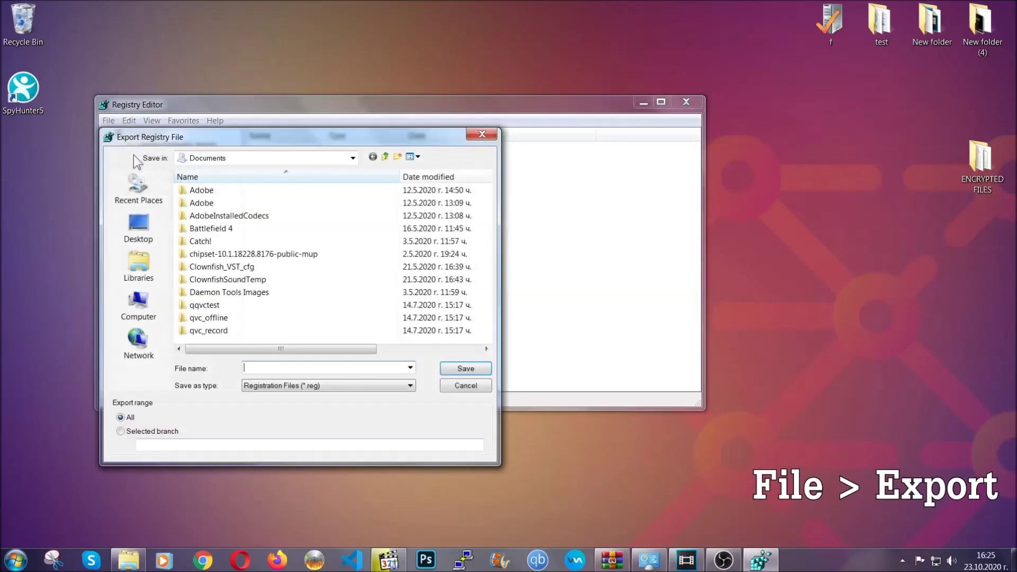
left_click(133, 224)
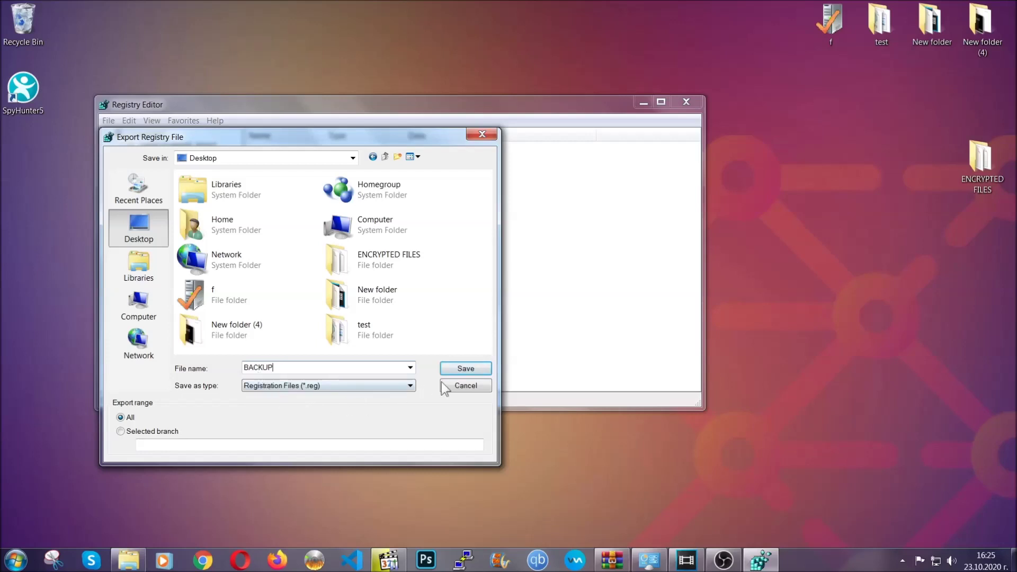
left_click(459, 370)
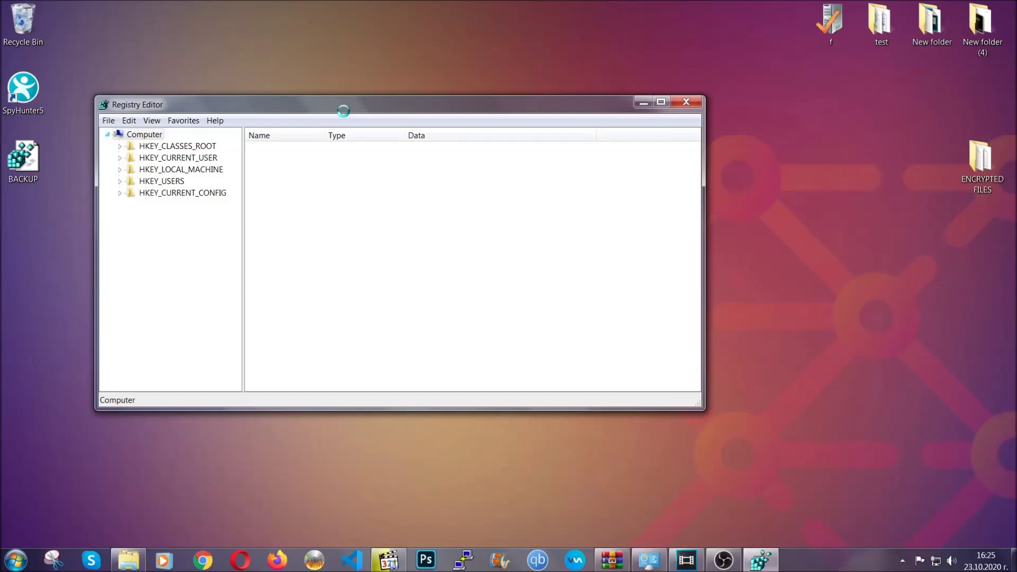
left_click_drag(343, 110, 444, 143)
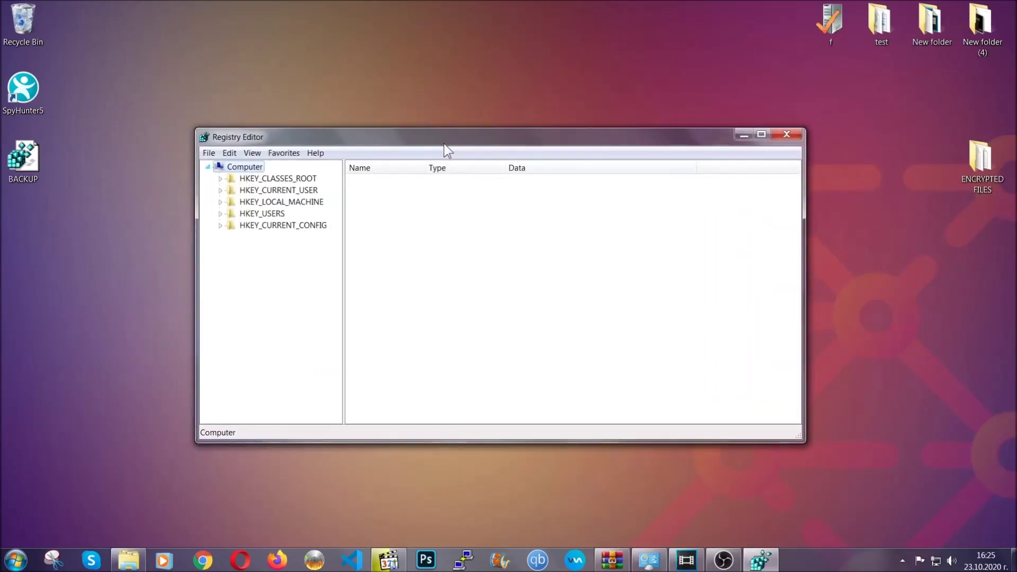
left_click(209, 153)
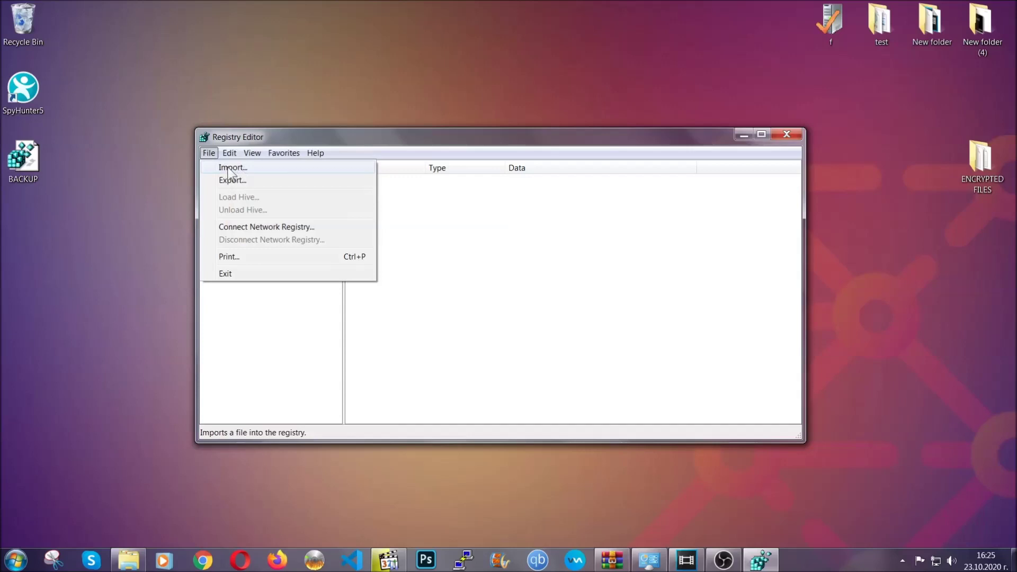
left_click(209, 153)
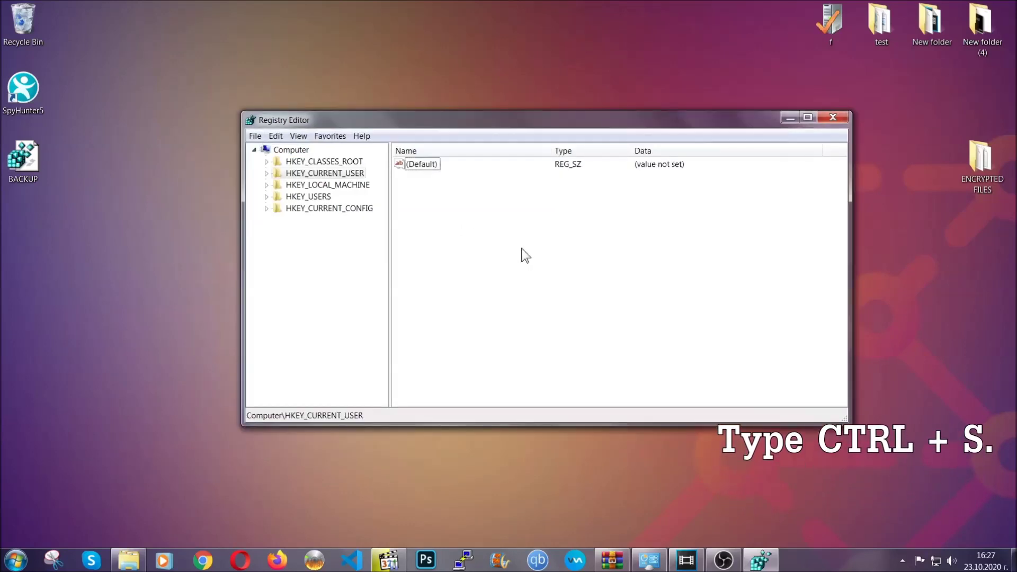
Find the RunOnce key with a registry search and show the Run key's values.
key("ctrl+f")
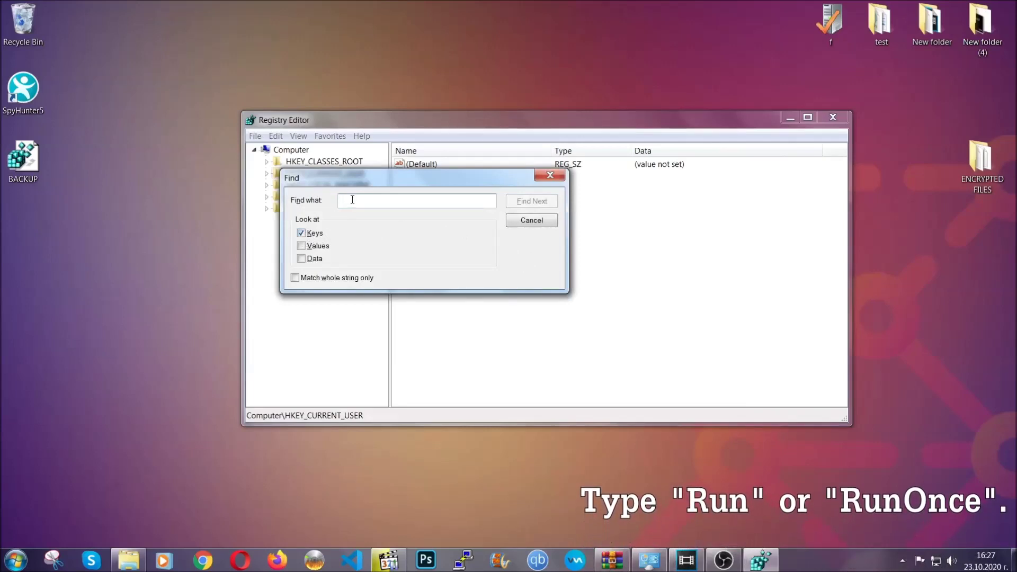
type("RunO")
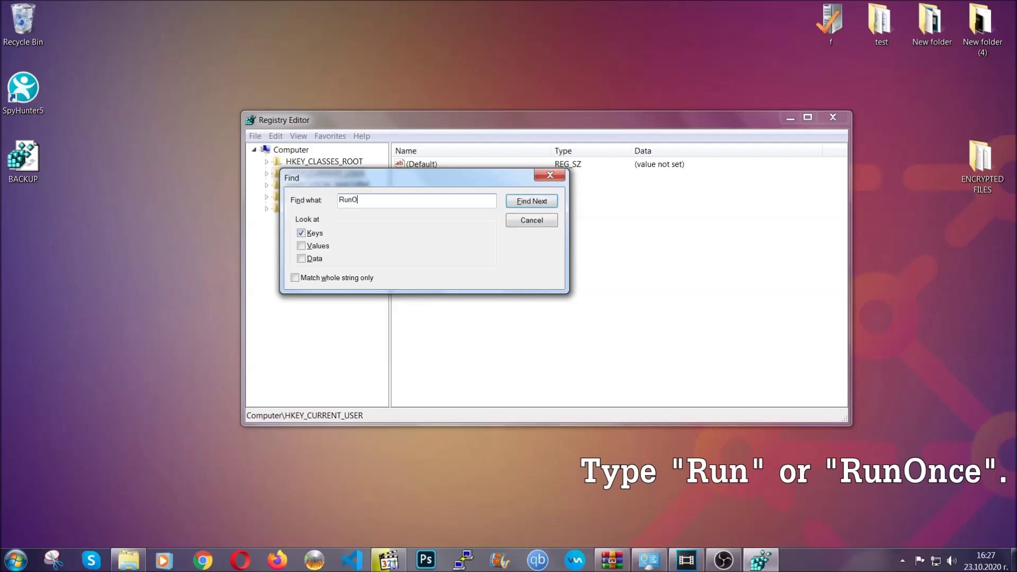
type("nce")
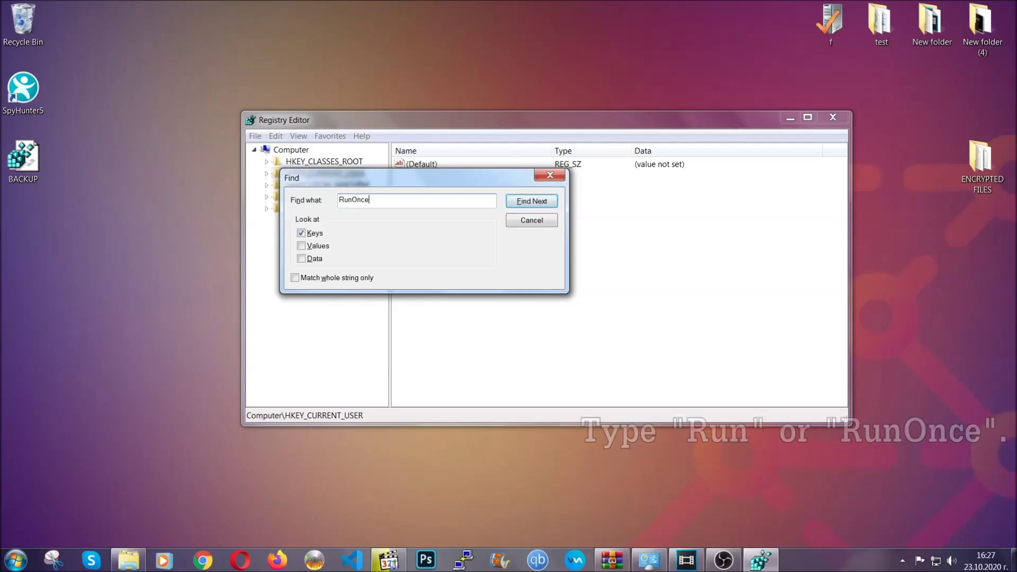
left_click(543, 204)
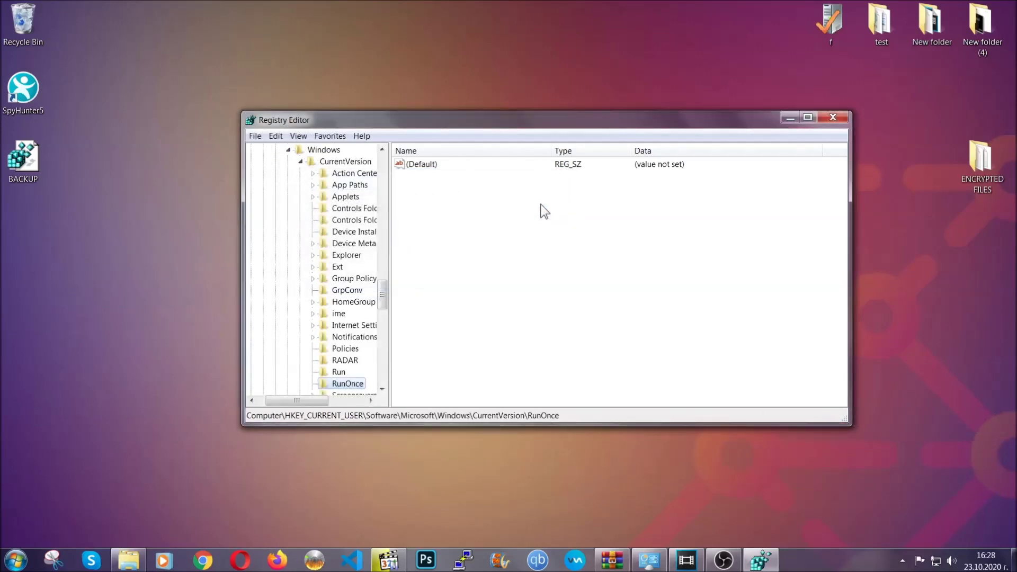
left_click_drag(387, 287, 383, 304)
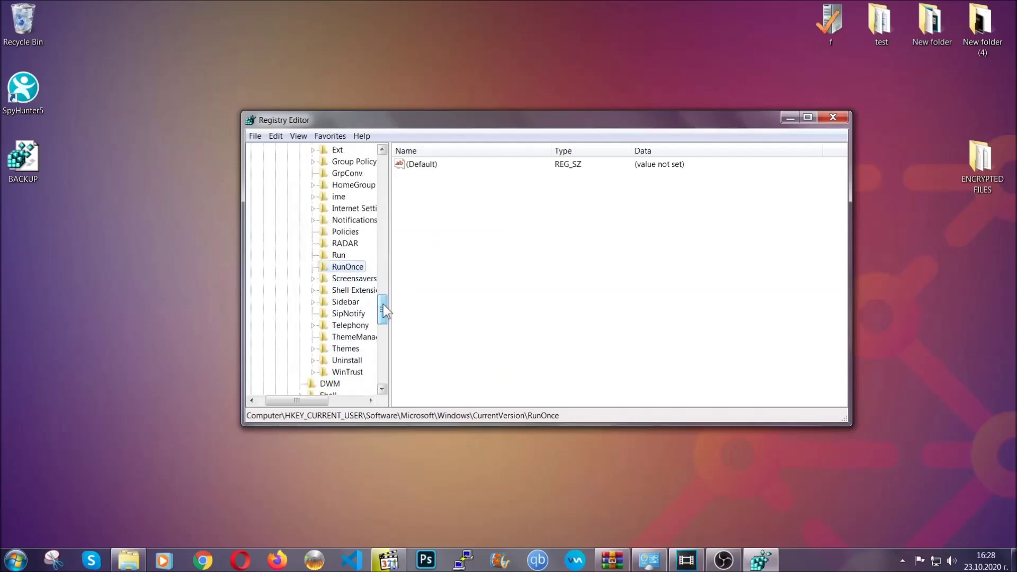
left_click(339, 255)
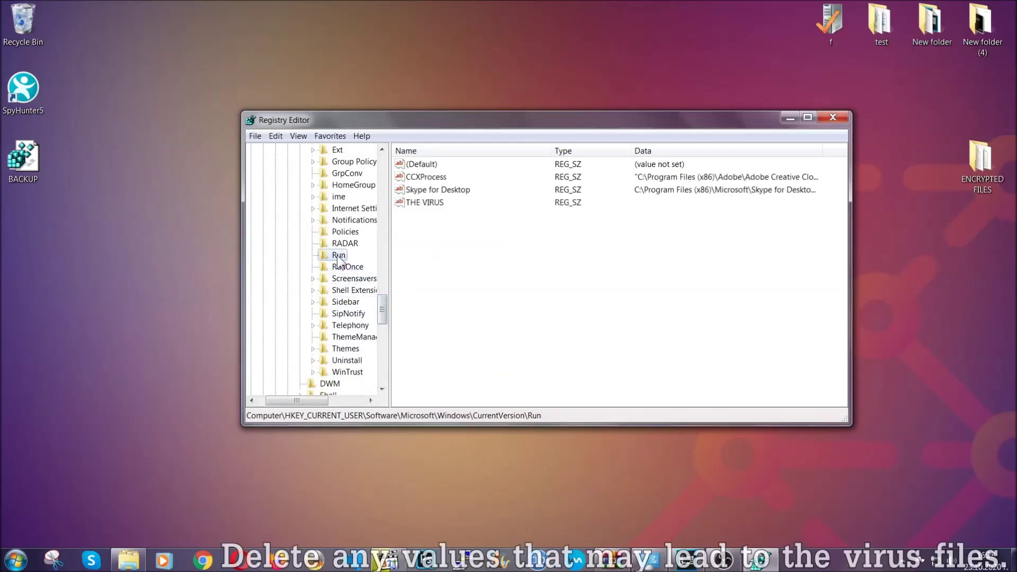
Delete THE VIRUS value from the Run key and confirm.
left_click(418, 206)
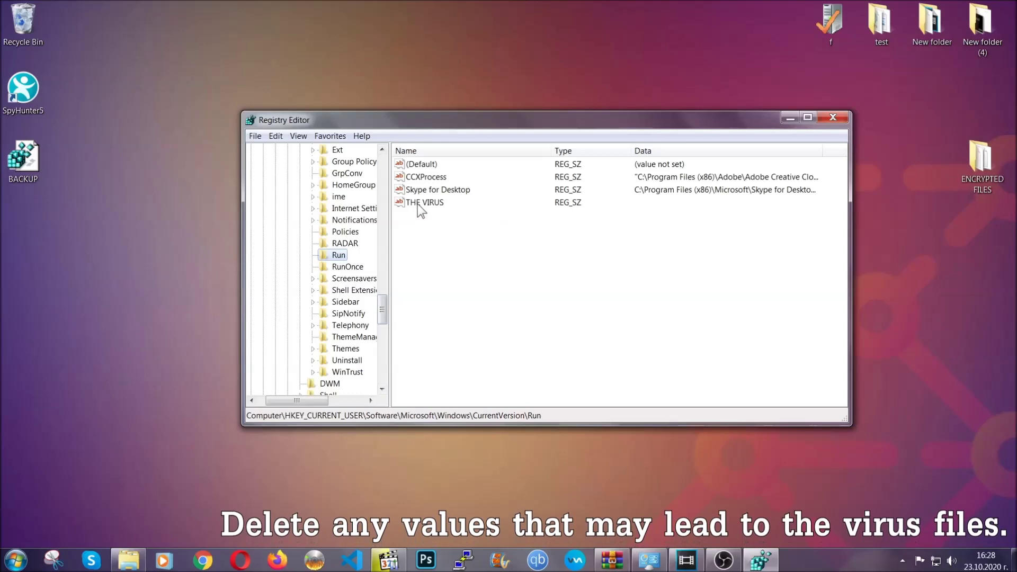
right_click(418, 205)
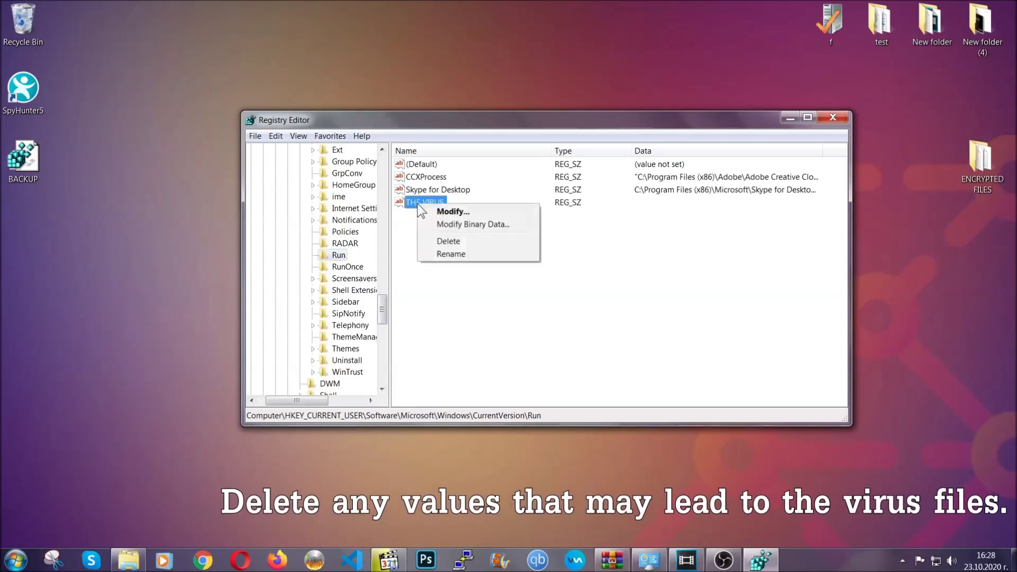
left_click(439, 241)
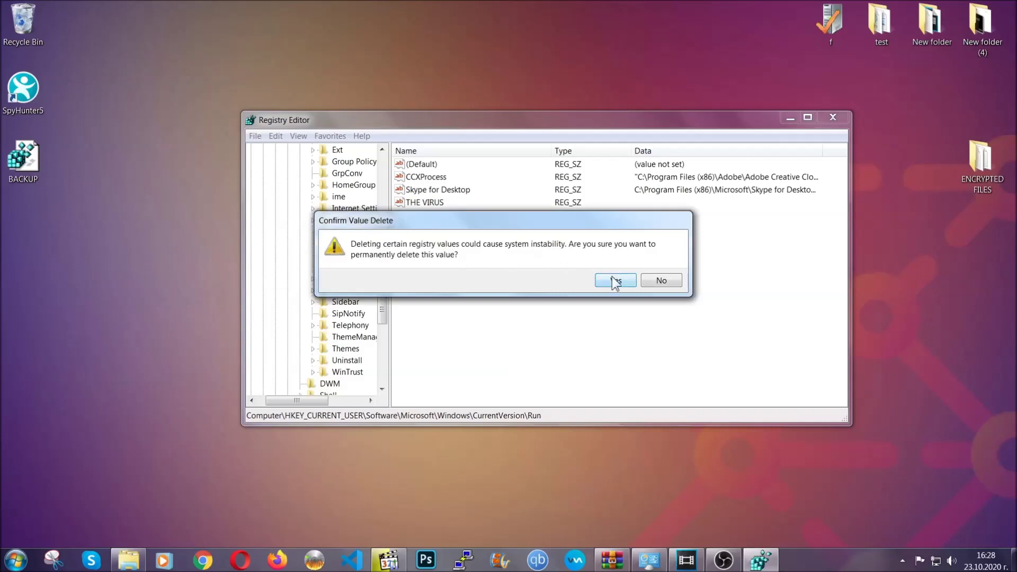
left_click(614, 281)
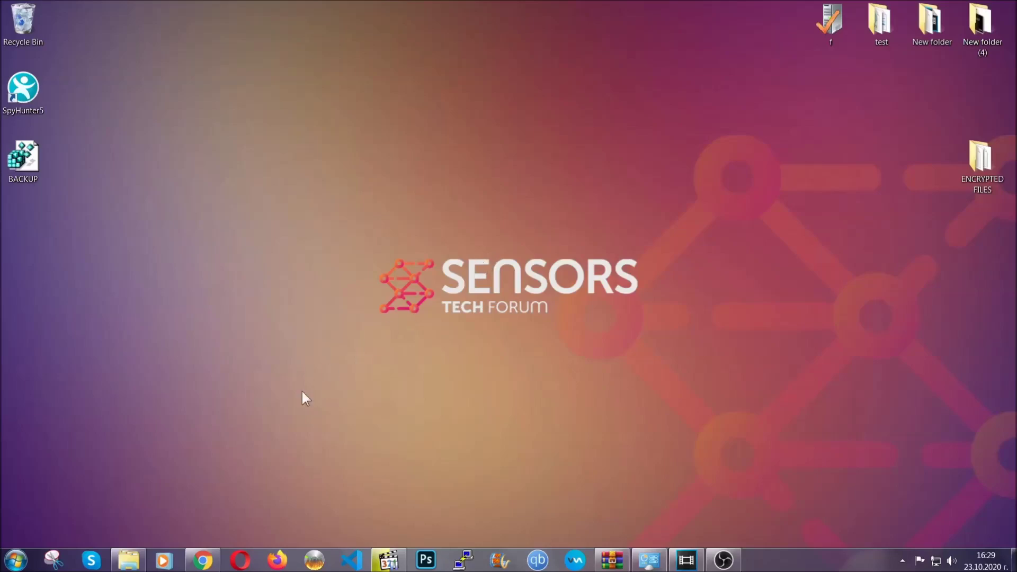
Scroll the SensorsTechForum recovery article and expand Method 2 – Restore Data via Windows Backup.
left_click(202, 559)
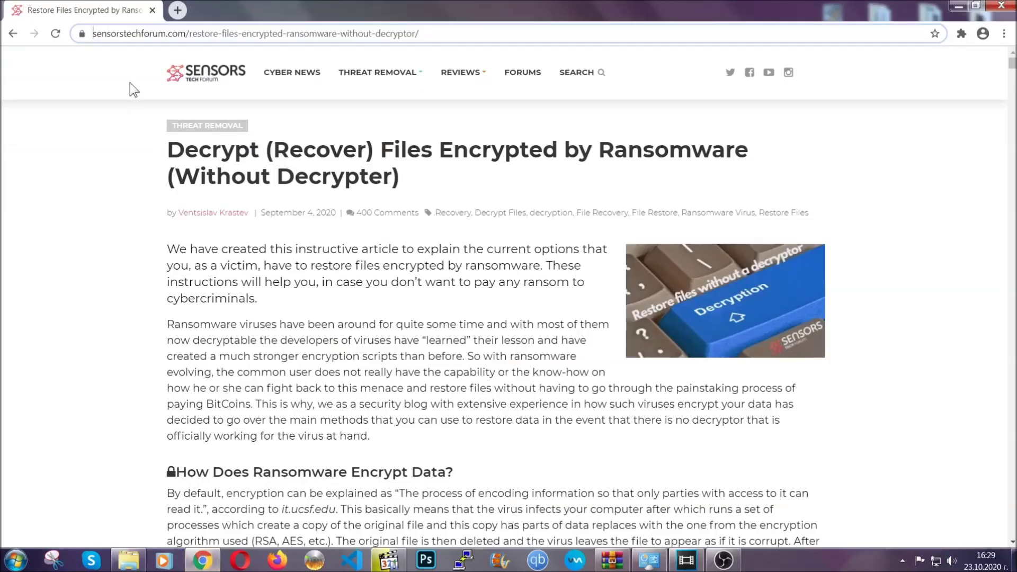
left_click_drag(93, 34, 458, 38)
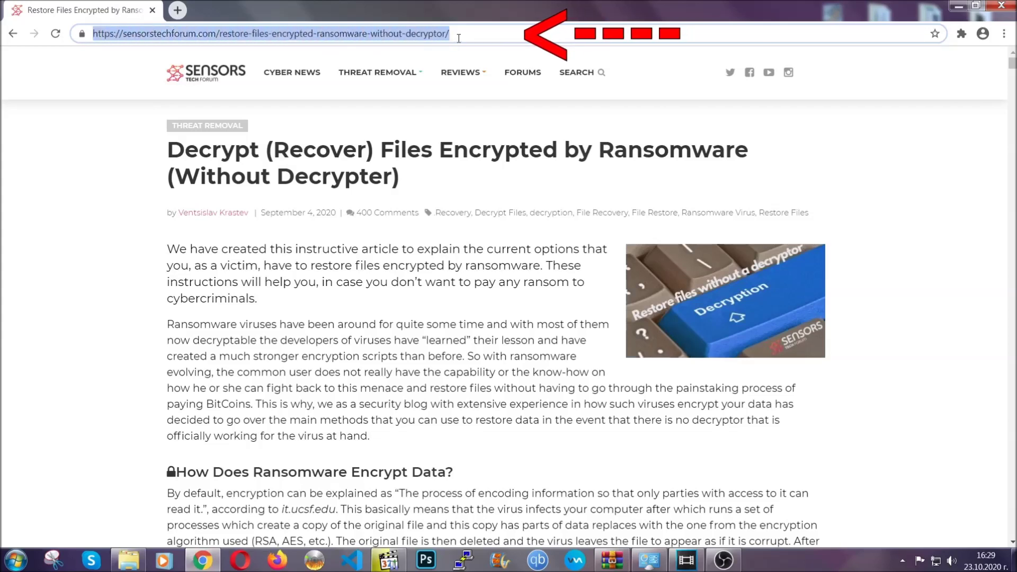
mouse_move(460, 101)
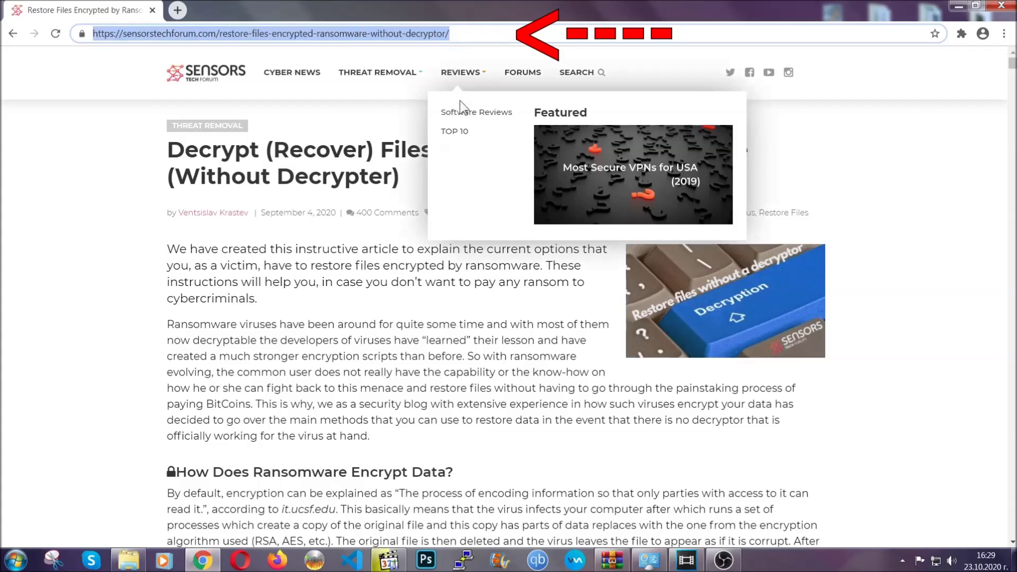
scroll(523, 290, "down", 5)
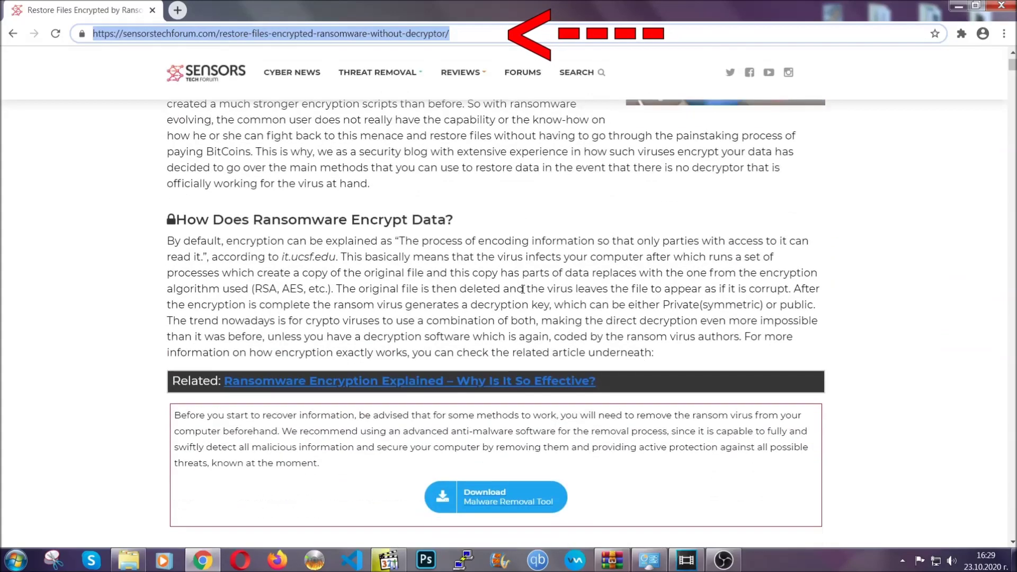
scroll(523, 289, "down", 6)
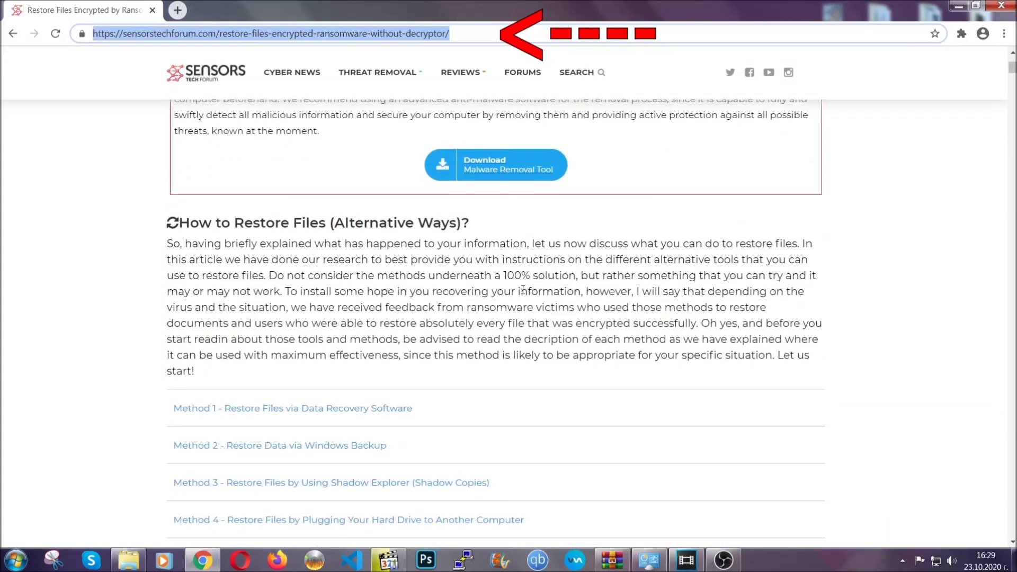
scroll(470, 297, "down", 1)
scroll(471, 297, "down", 3)
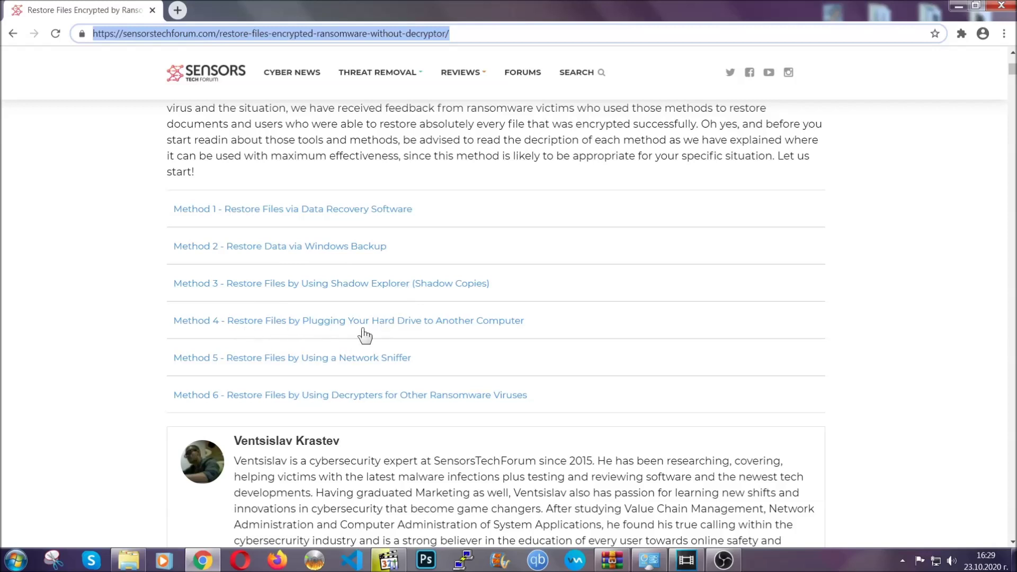
left_click(317, 245)
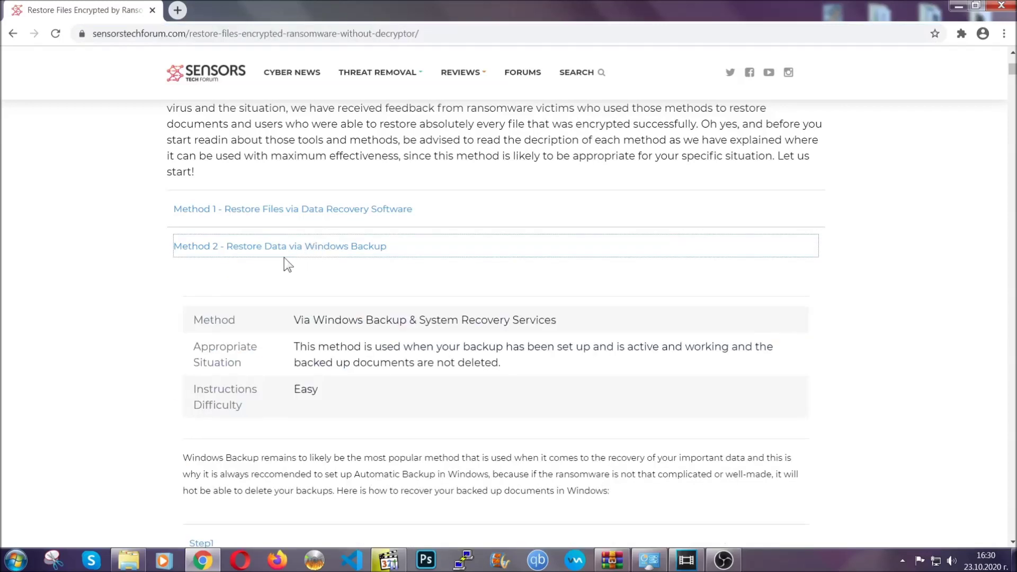
Highlight and then deselect the Method 2 summary table text.
left_click_drag(313, 315, 360, 397)
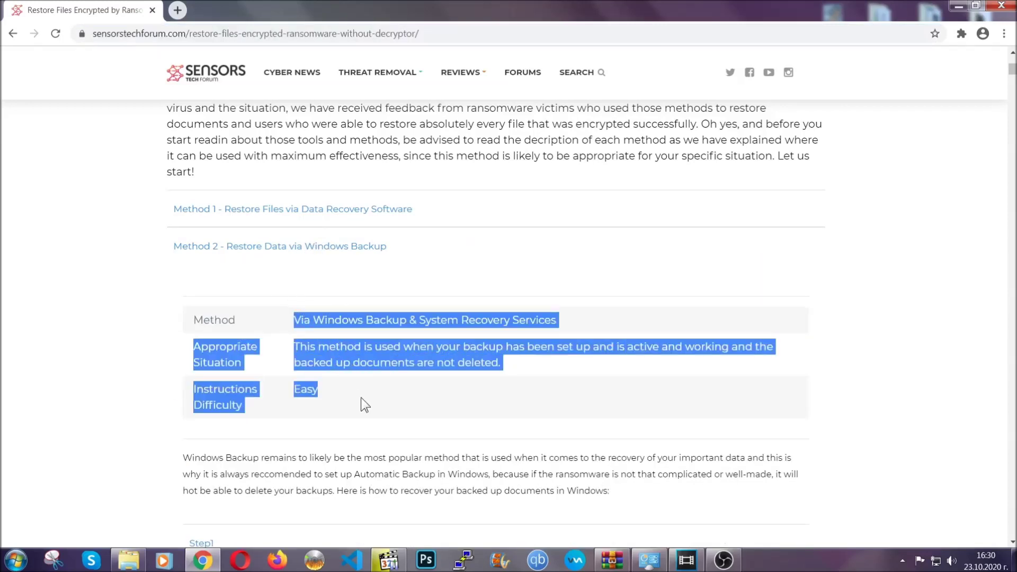
left_click(360, 398)
scroll(364, 396, "down", 3)
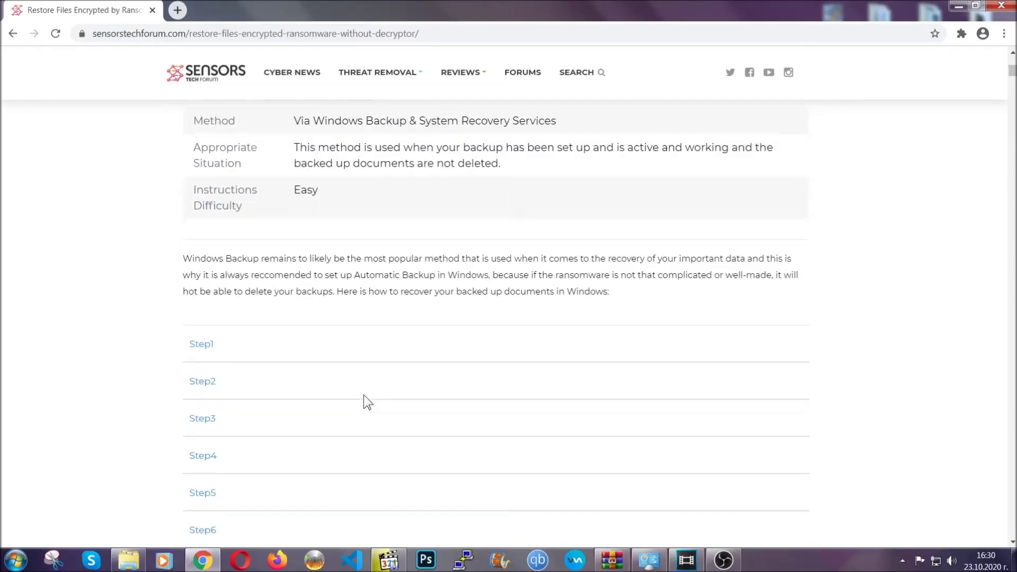
scroll(363, 395, "down", 1)
Expand the Step1, Step2 and Step3 Settings Backup instructions of Method 2.
left_click(213, 279)
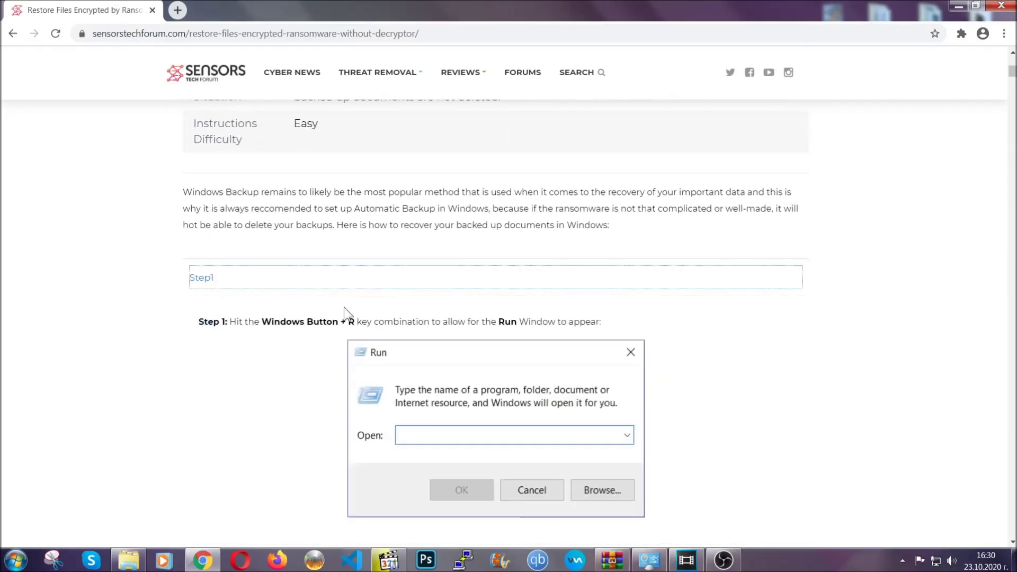
scroll(476, 329, "down", 4)
left_click(238, 331)
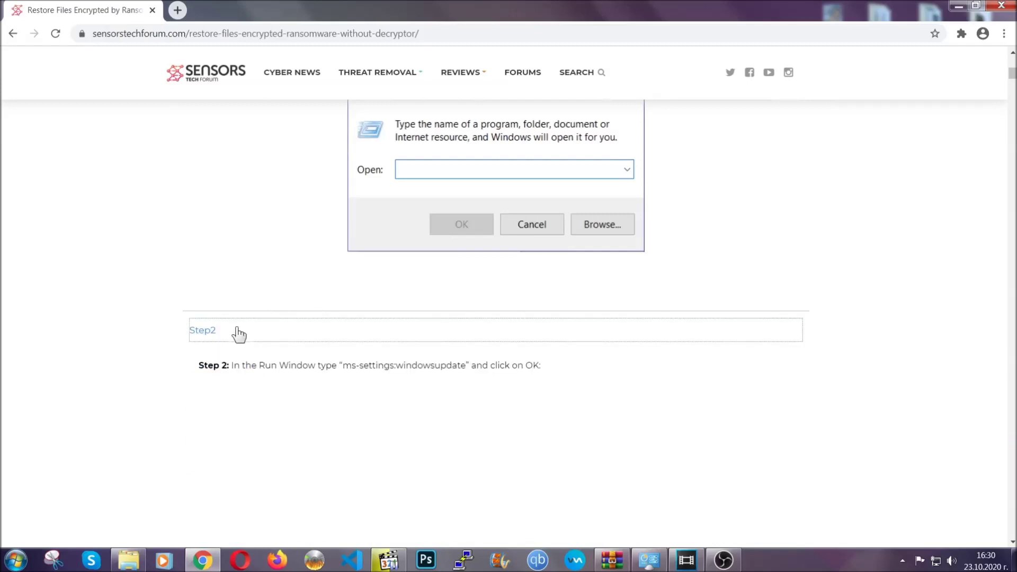
scroll(457, 336, "down", 4)
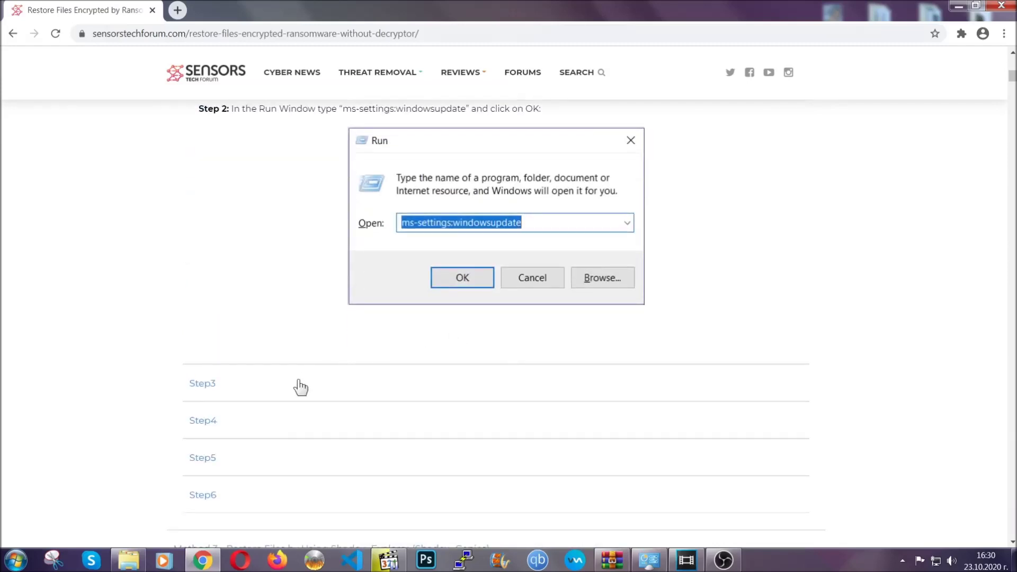
left_click(300, 386)
Scroll through the expanded instructions, then minimize Chrome to reveal the desktop.
scroll(449, 358, "down", 3)
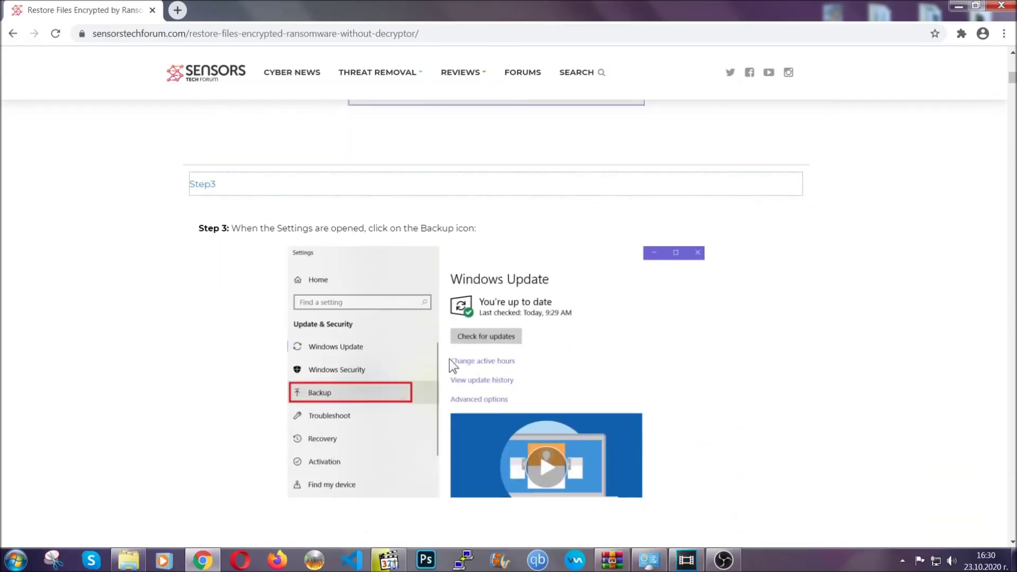
scroll(448, 360, "down", 2)
scroll(447, 362, "down", 2)
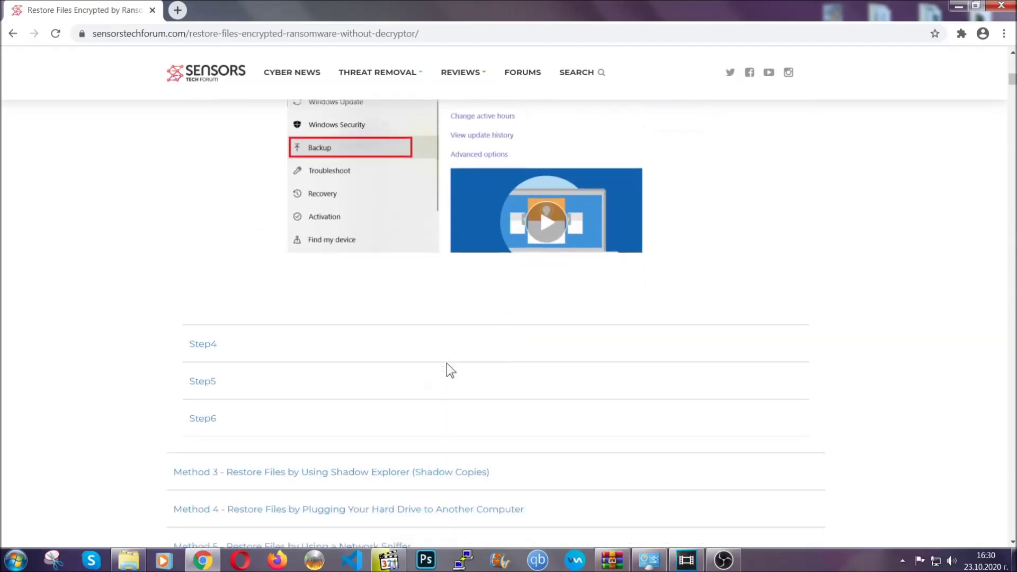
scroll(446, 364, "down", 7)
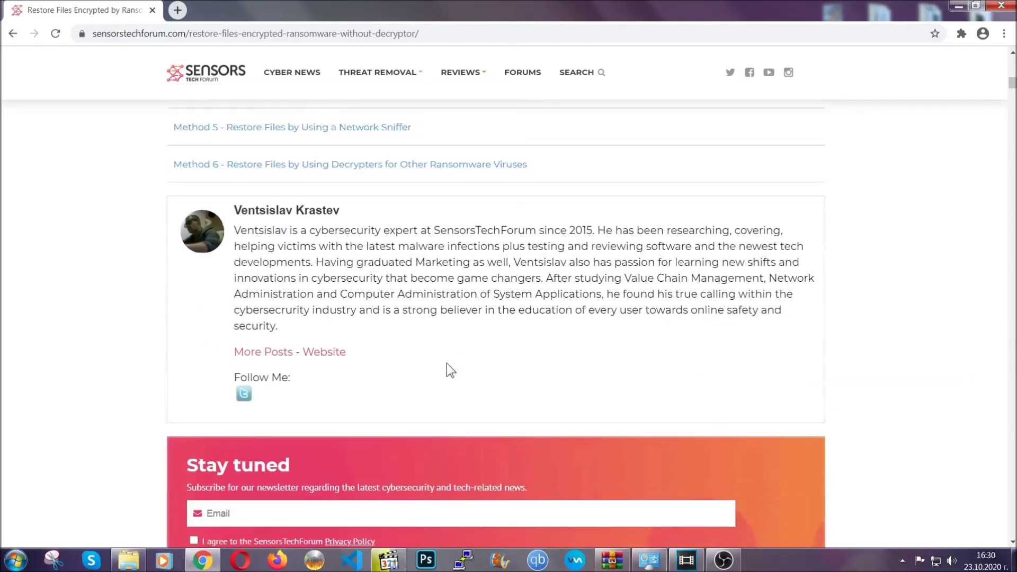
scroll(446, 364, "up", 20)
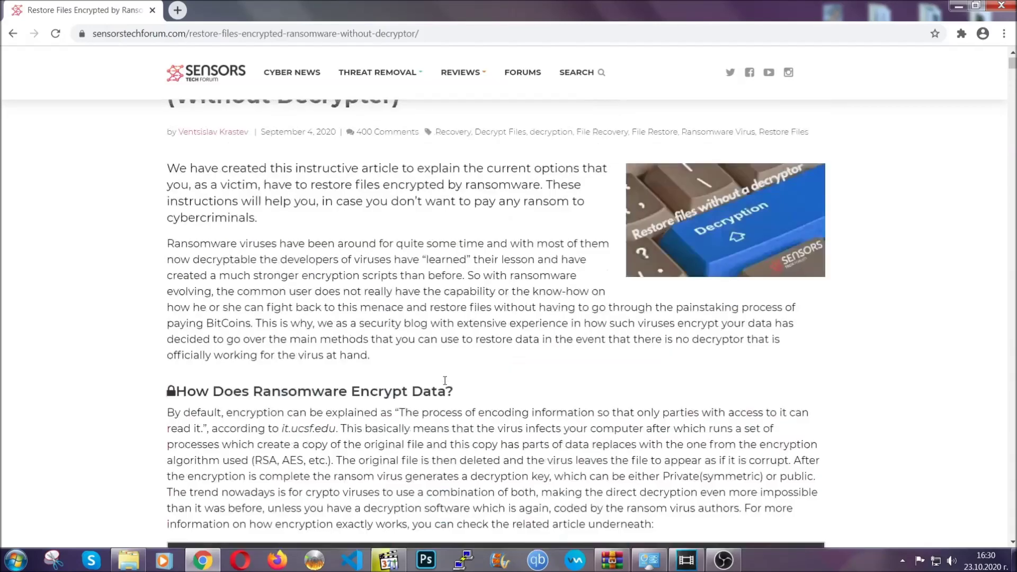
scroll(445, 380, "up", 1)
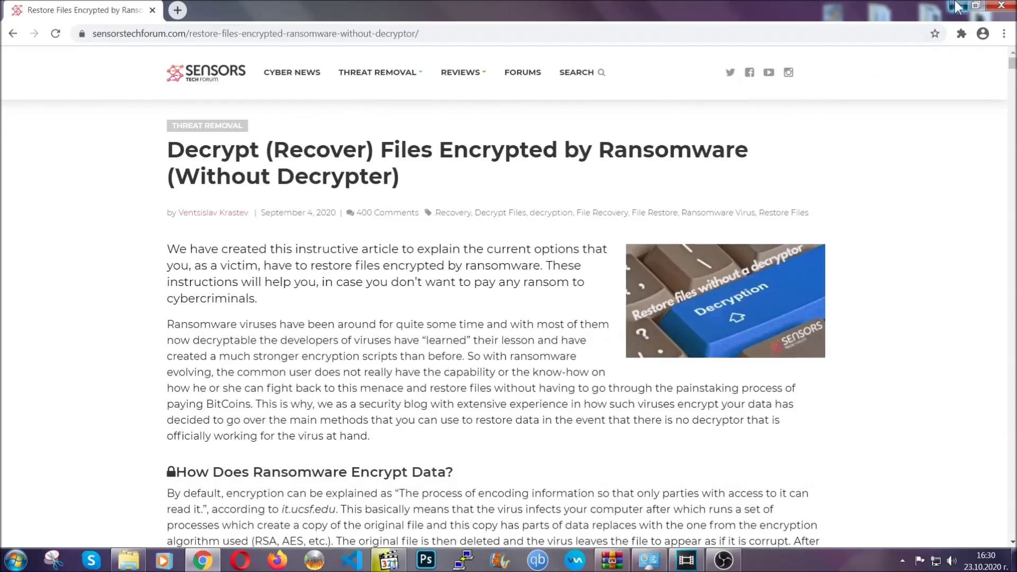
left_click(956, 5)
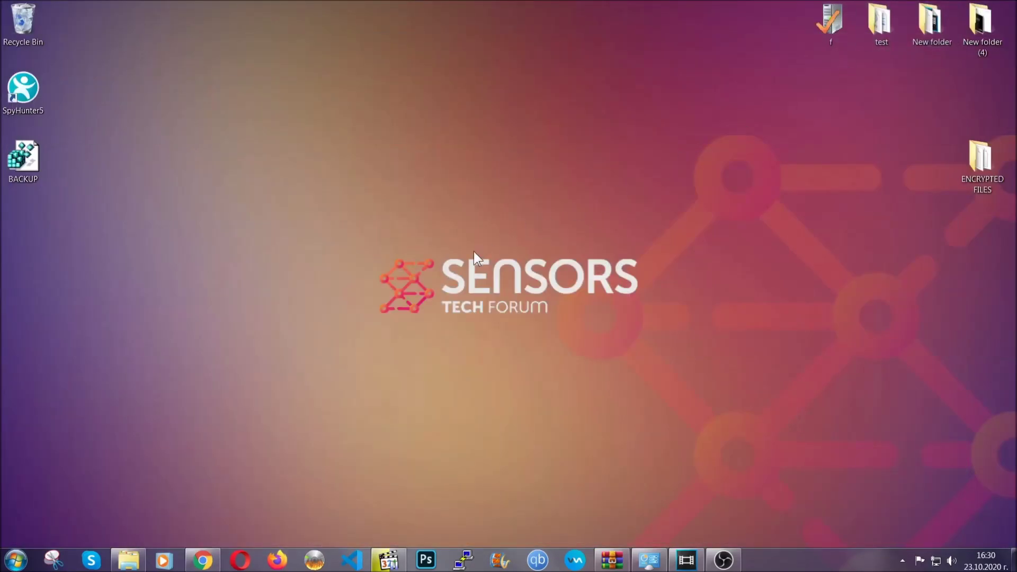